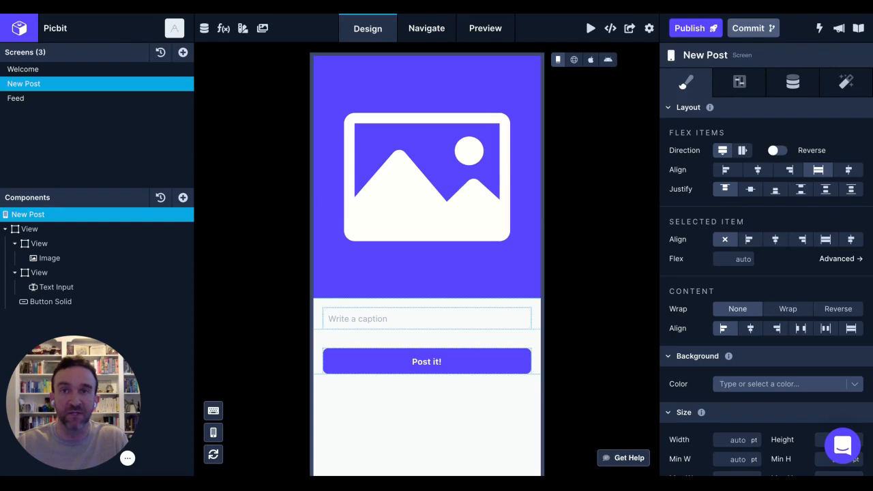
Step: Add an endpoint named "POST new photo" to the Picbit Xano service with method POST, role Create, object type photo and path /photo
{"action": "left_click", "coordinate": [205, 31]}
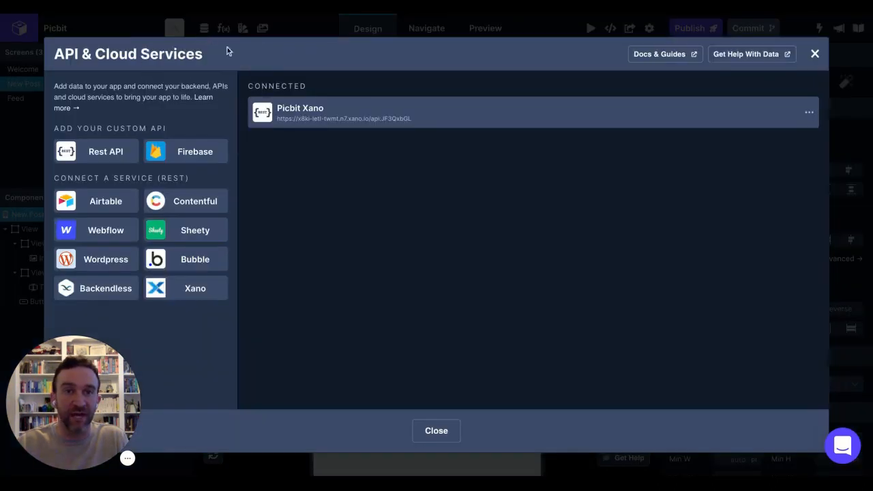
{"action": "left_click", "coordinate": [406, 118]}
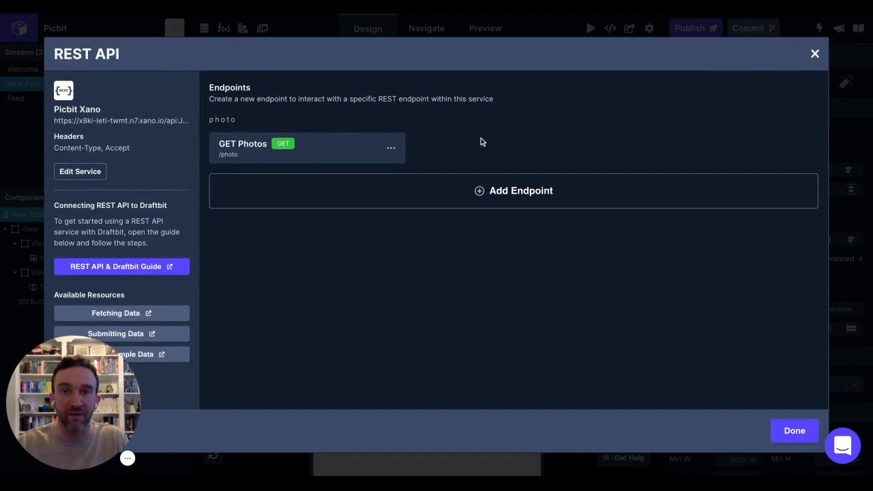
{"action": "left_click", "coordinate": [458, 199]}
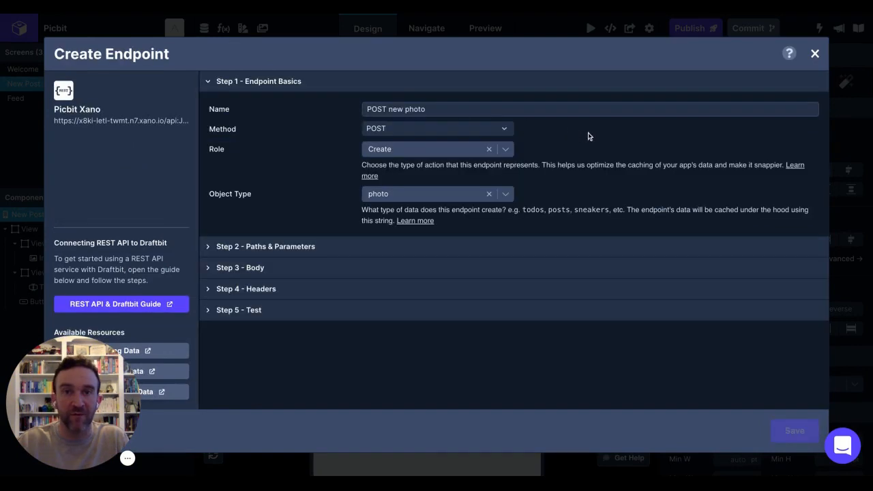
{"action": "left_click", "coordinate": [511, 246]}
{"action": "left_click", "coordinate": [275, 148]}
{"action": "type", "text": "pho"}
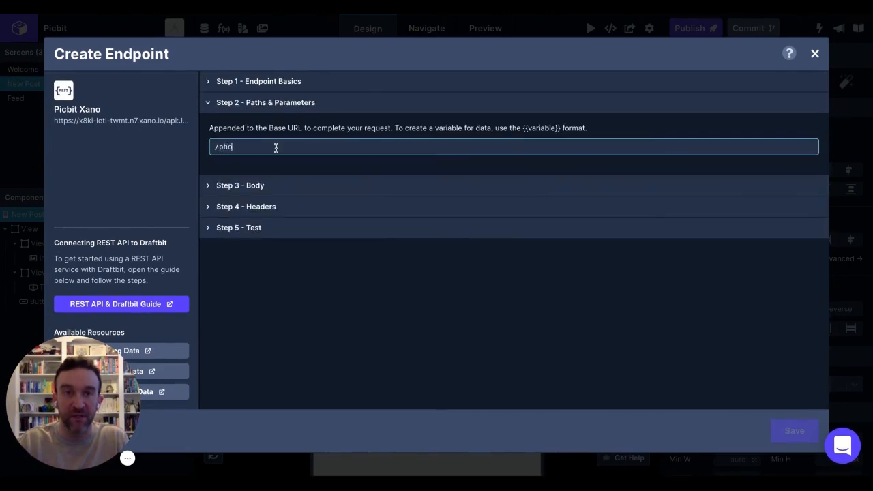
{"action": "type", "text": "to"}
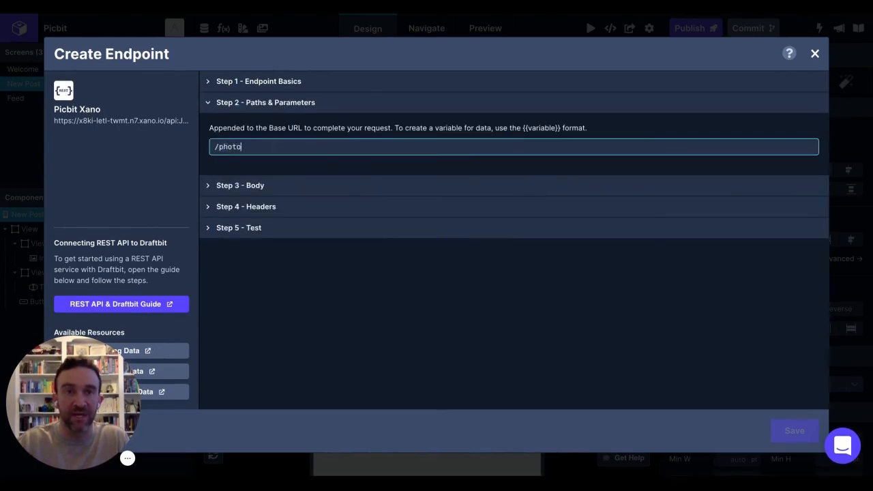
Step: Start the endpoint's JSON request body with a "caption" key that takes the variable {{captionValue}}
{"action": "left_click", "coordinate": [304, 186]}
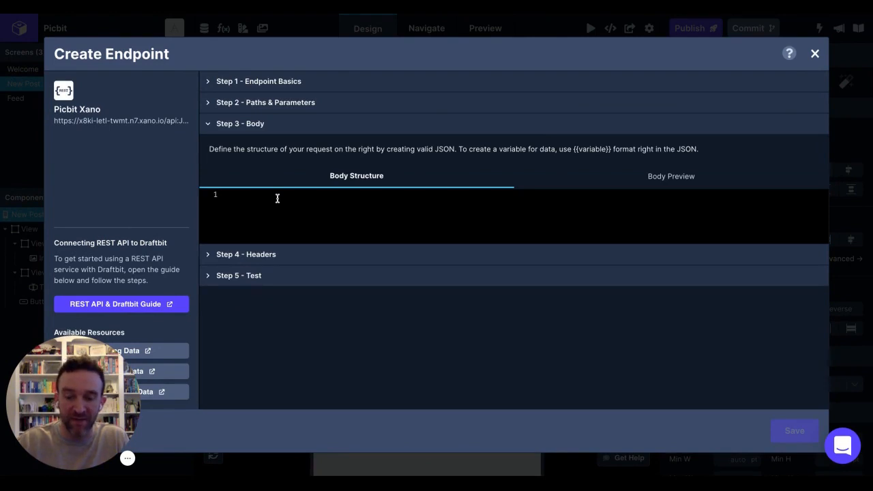
{"action": "type", "text": "{"}
{"action": "key", "text": "Return"}
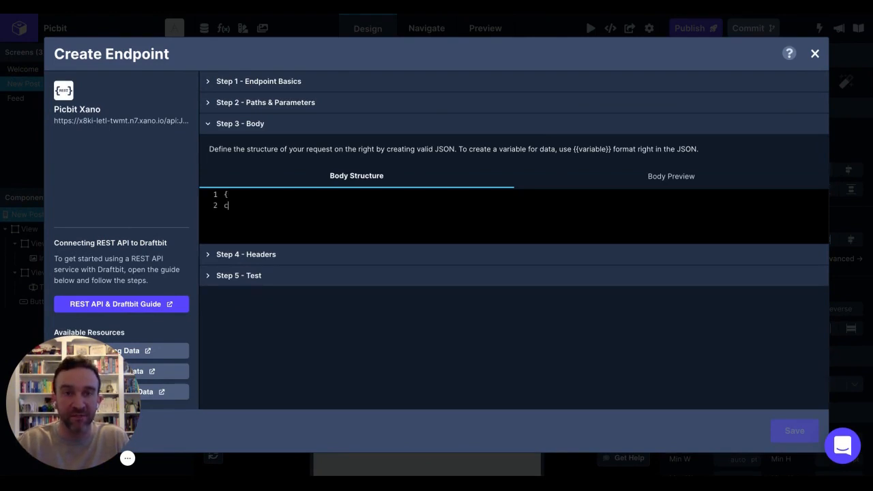
{"action": "type", "text": "\"caption\": \"\""}
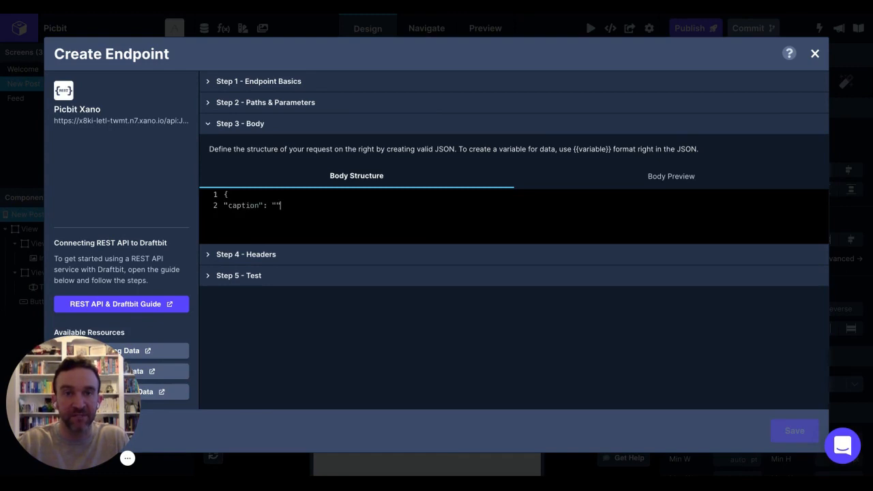
{"action": "key", "text": "BackSpace"}
{"action": "key", "text": "BackSpace"}
{"action": "type", "text": "{{vap"}
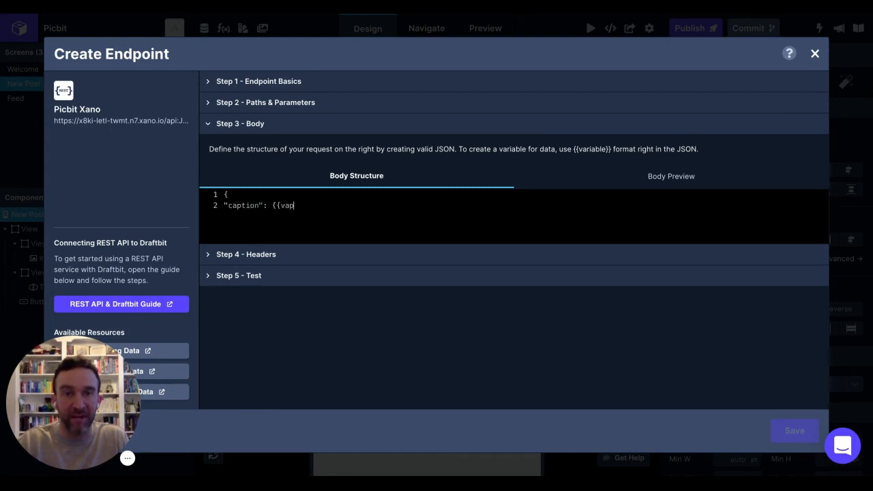
{"action": "key", "text": "BackSpace"}
{"action": "key", "text": "BackSpace"}
{"action": "type", "text": "captionValue}},"}
Step: Add a "content" key with the variable {{contentValue}} to the request body and close the JSON object
{"action": "key", "text": "Return"}
{"action": "type", "text": "\"content"}
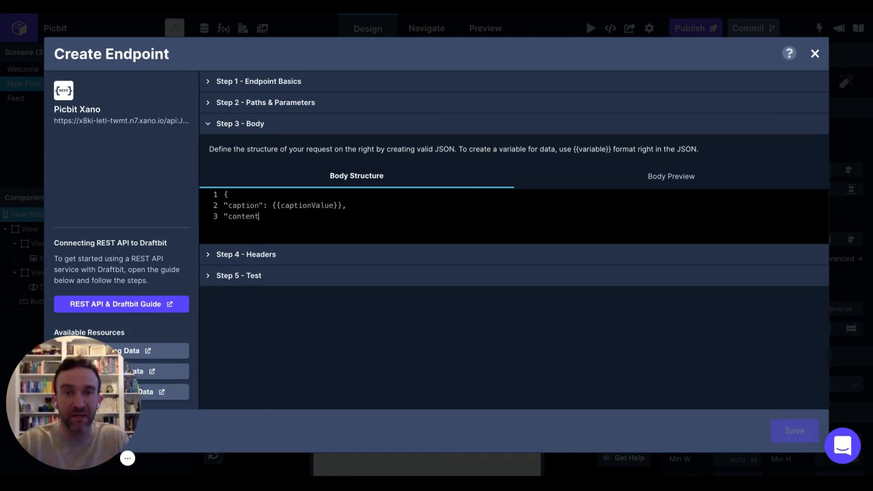
{"action": "type", "text": "\": {{contentVa"}
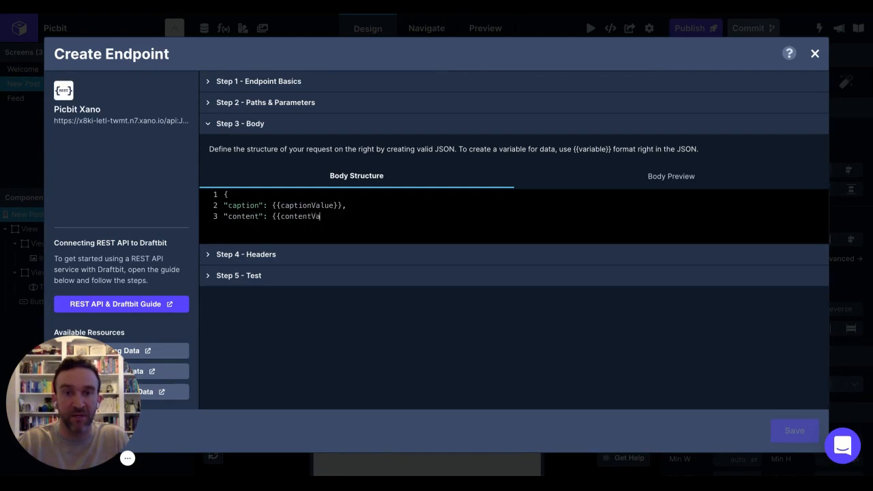
{"action": "type", "text": "lue}}"}
{"action": "key", "text": "Return"}
{"action": "type", "text": "}"}
Step: Set the body test values to "testing" for captionValue and the copied base64 PNG data for contentValue
{"action": "left_click", "coordinate": [560, 204]}
{"action": "type", "text": "\""}
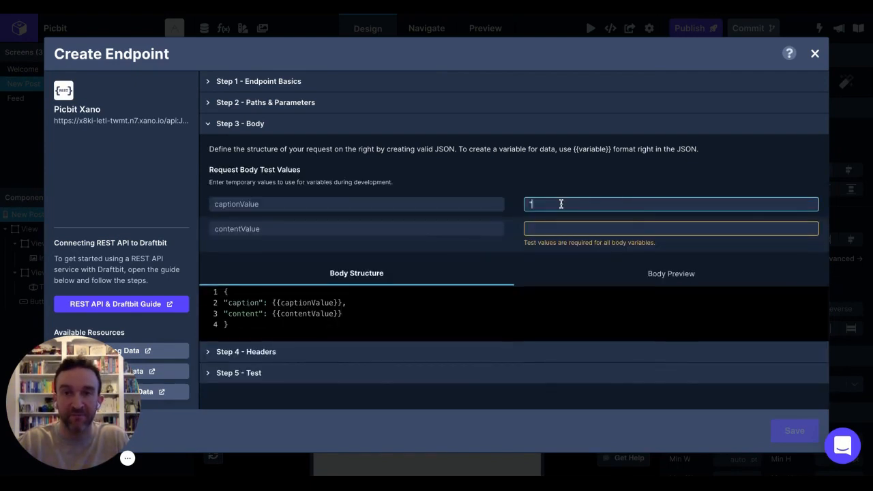
{"action": "type", "text": "testing\""}
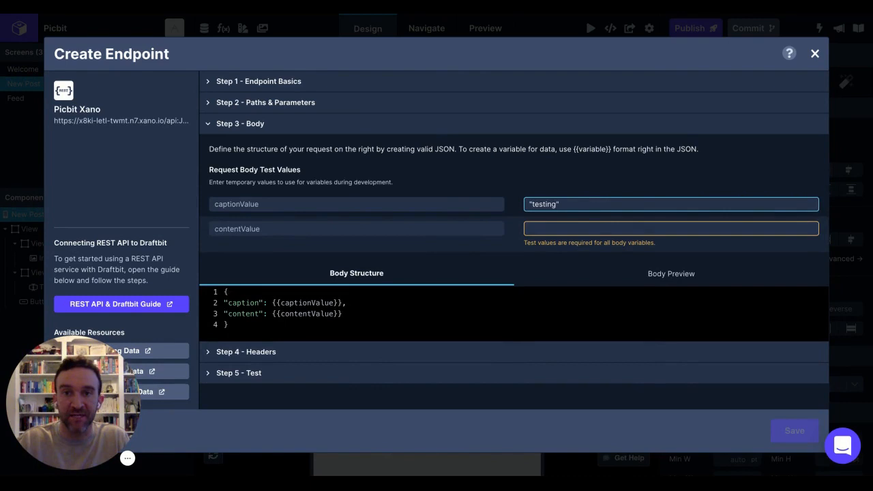
{"action": "left_click", "coordinate": [573, 229]}
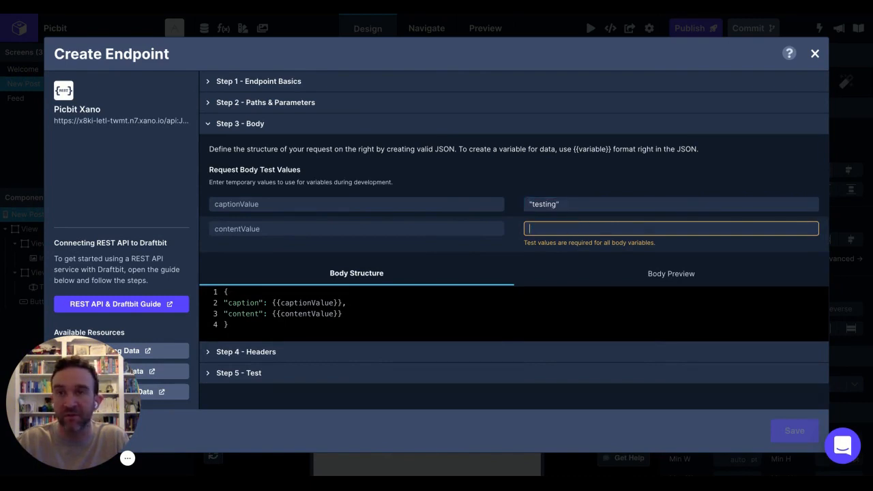
{"action": "key", "text": "ctrl+v"}
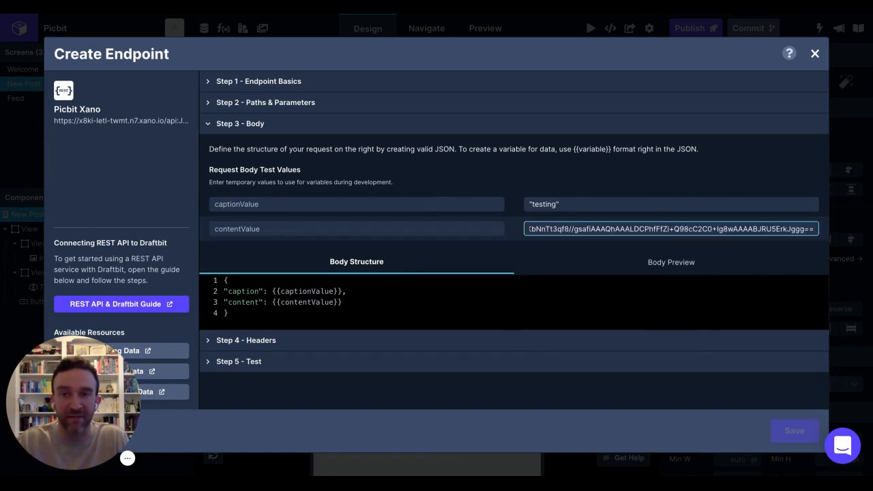
{"action": "key", "text": "Tab"}
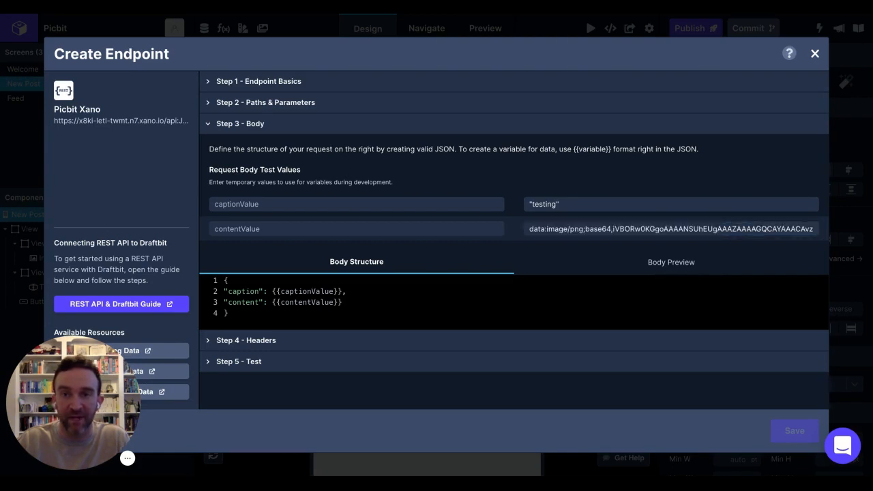
Step: Test the new photo endpoint, review its full response, and save the endpoint
{"action": "left_click", "coordinate": [512, 362]}
{"action": "left_click", "coordinate": [750, 193]}
{"action": "scroll", "coordinate": [708, 290], "scroll_direction": "down", "scroll_amount": 1}
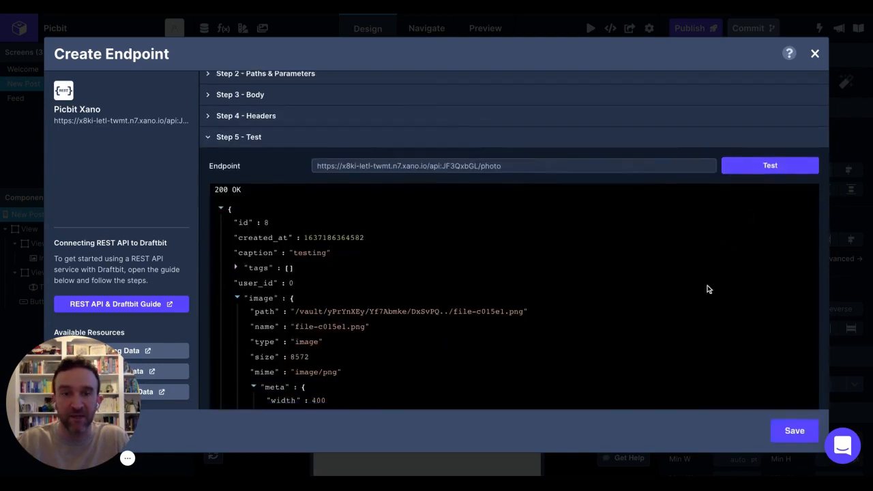
{"action": "scroll", "coordinate": [708, 290], "scroll_direction": "down", "scroll_amount": 3}
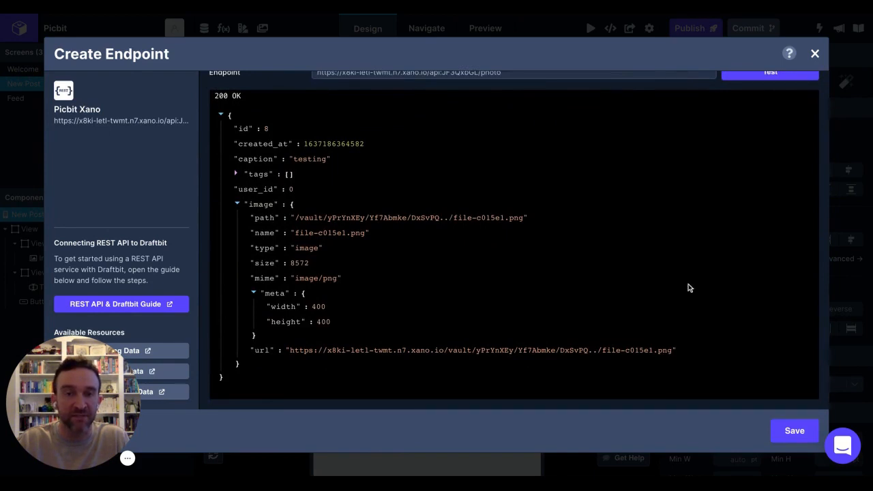
{"action": "left_click", "coordinate": [794, 431]}
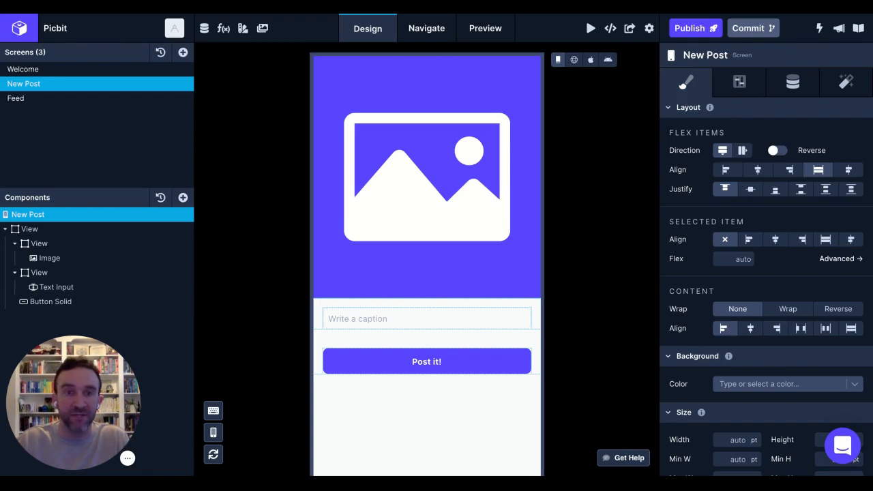
Step: Add a Touchable component to the View that holds the image and nest the Image inside it
{"action": "left_click", "coordinate": [83, 300]}
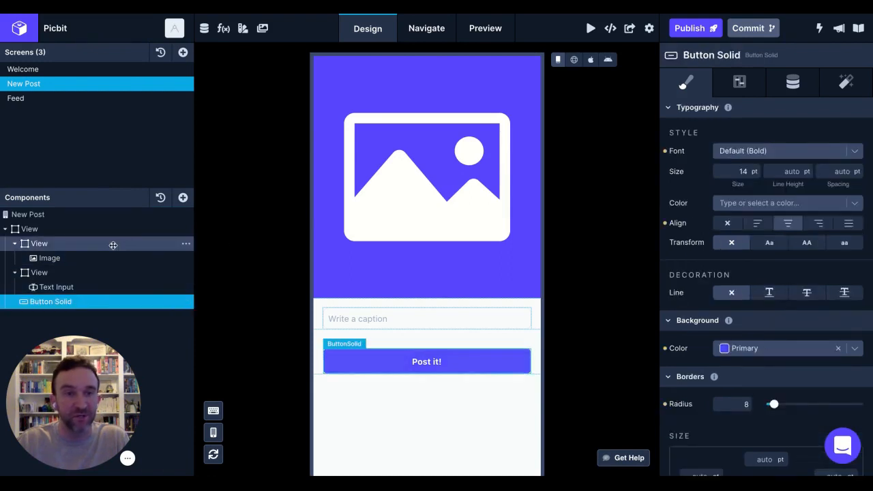
{"action": "left_click", "coordinate": [113, 244]}
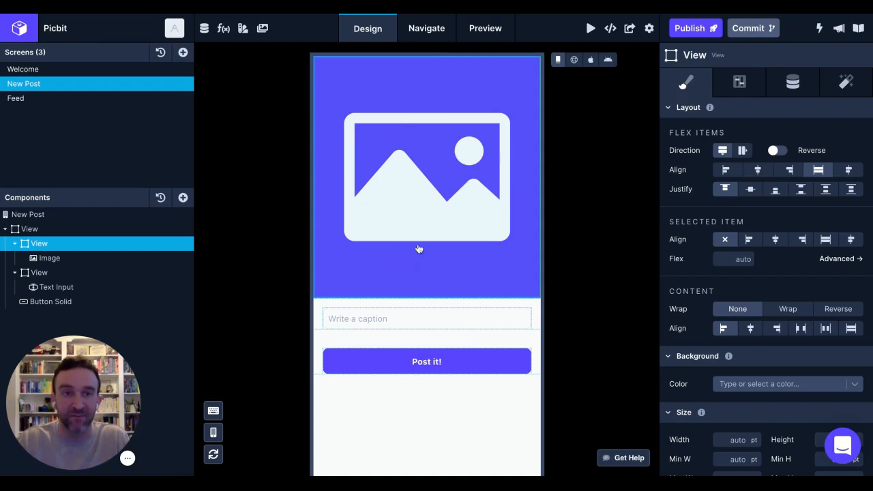
{"action": "left_click", "coordinate": [183, 197]}
{"action": "type", "text": "toucha"}
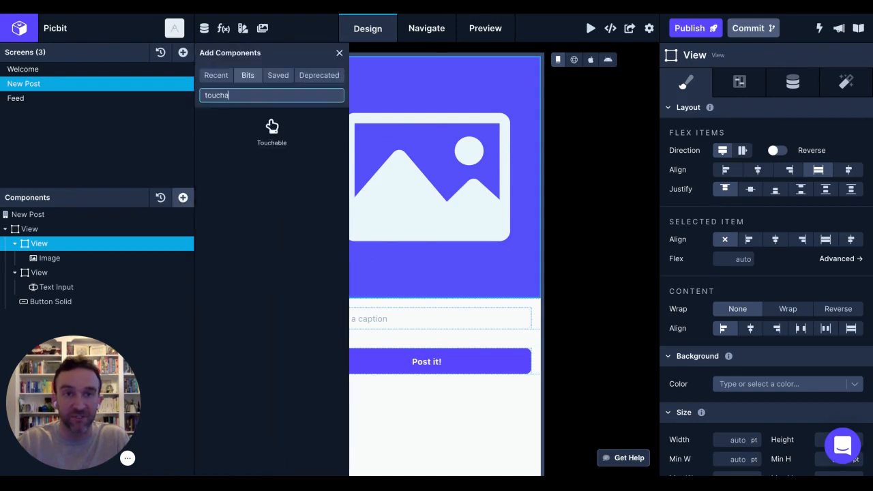
{"action": "type", "text": "ble"}
{"action": "key", "text": "Return"}
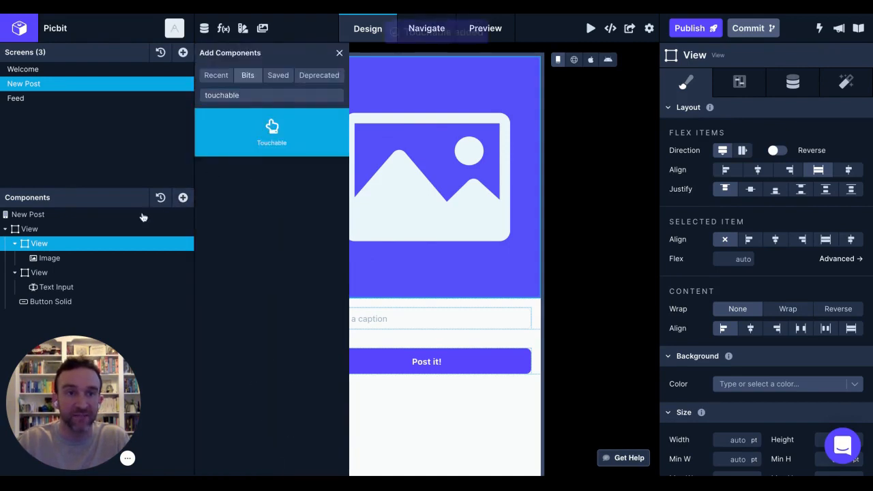
{"action": "left_click_drag", "start_coordinate": [57, 258], "coordinate": [59, 272]}
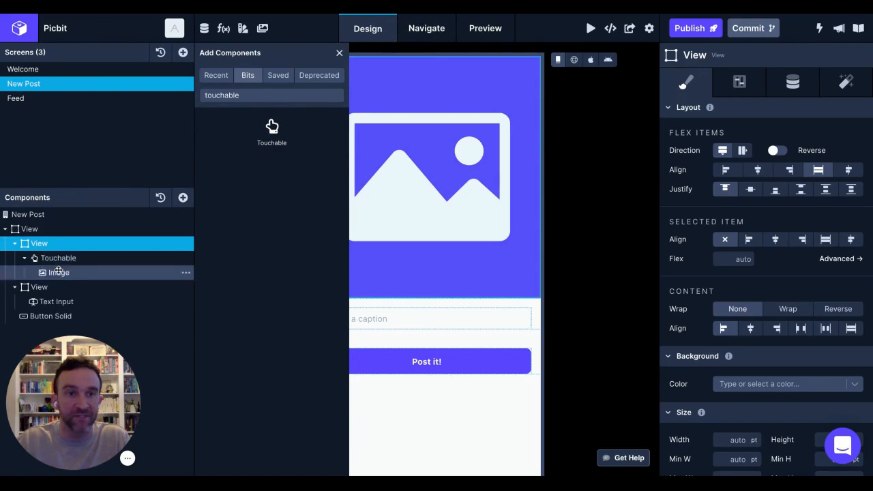
{"action": "left_click", "coordinate": [339, 52]}
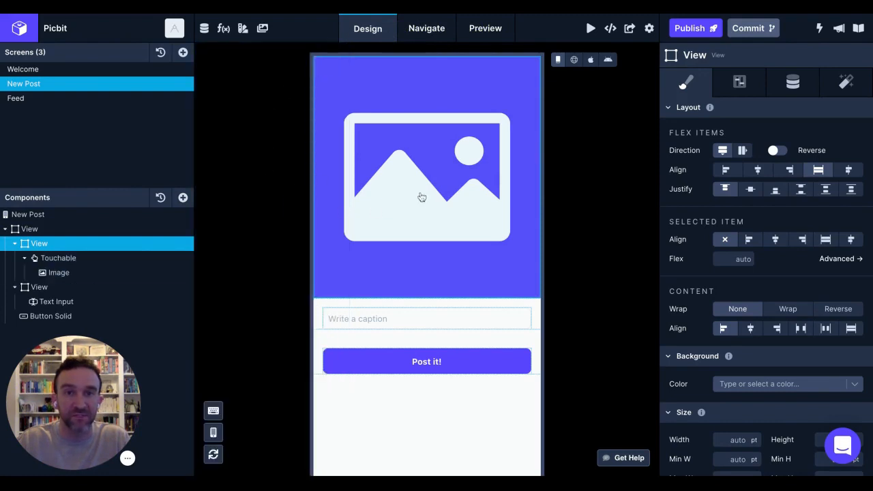
Step: Copy the remote source URL of the Image component inside the Touchable
{"action": "left_click", "coordinate": [109, 258]}
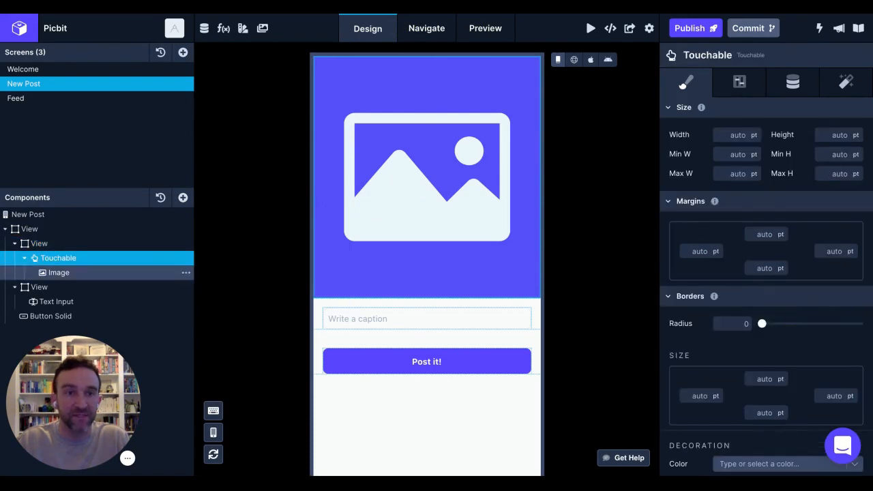
{"action": "left_click", "coordinate": [180, 272]}
{"action": "left_click", "coordinate": [794, 83]}
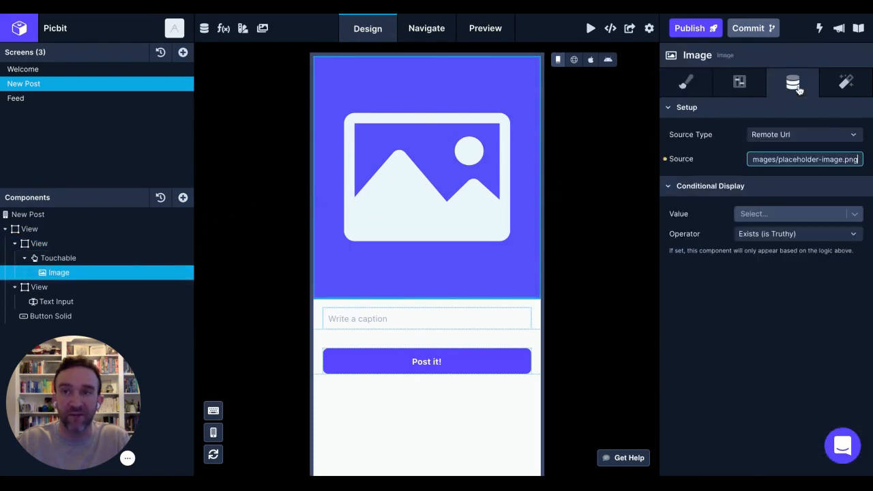
{"action": "left_click", "coordinate": [798, 158]}
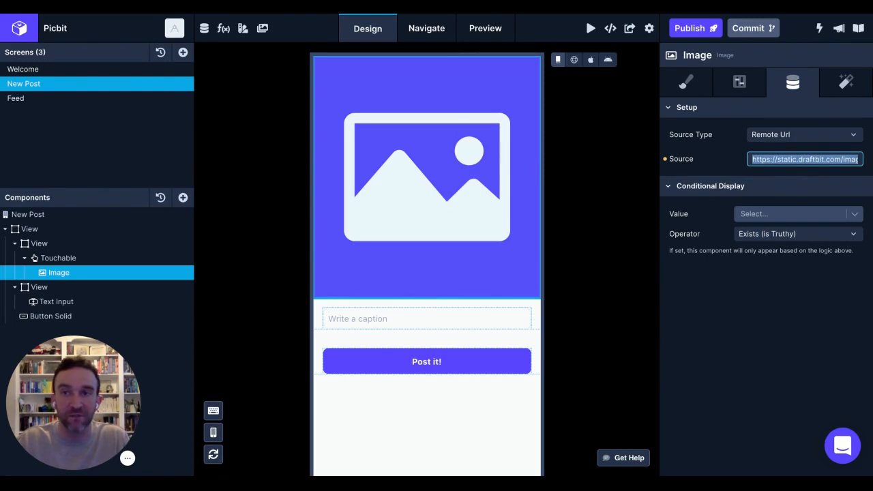
{"action": "left_click", "coordinate": [649, 28]}
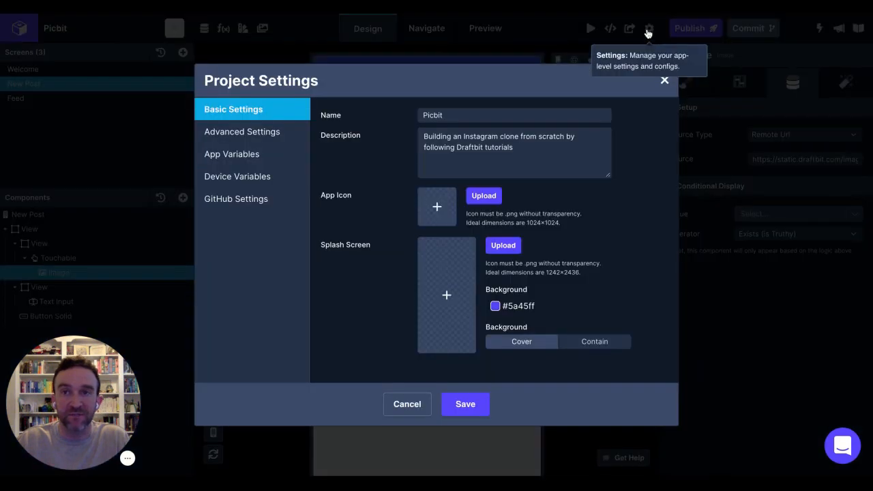
{"action": "left_click", "coordinate": [237, 176]}
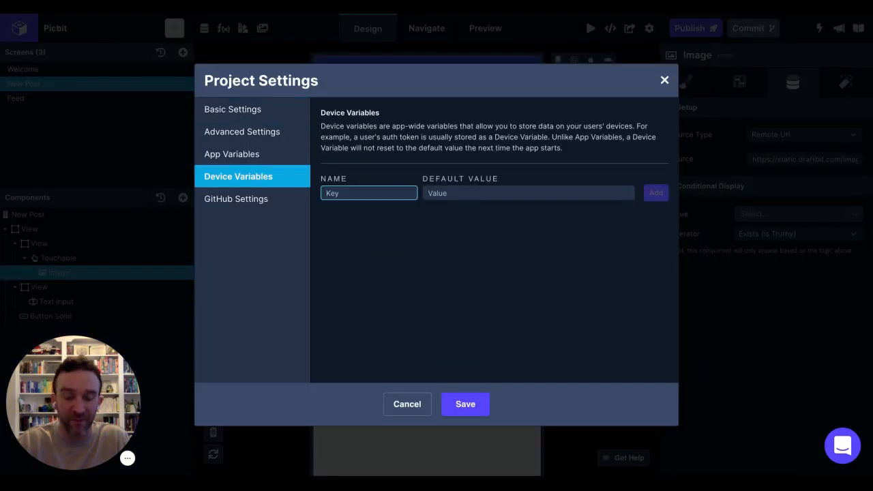
{"action": "type", "text": "image"}
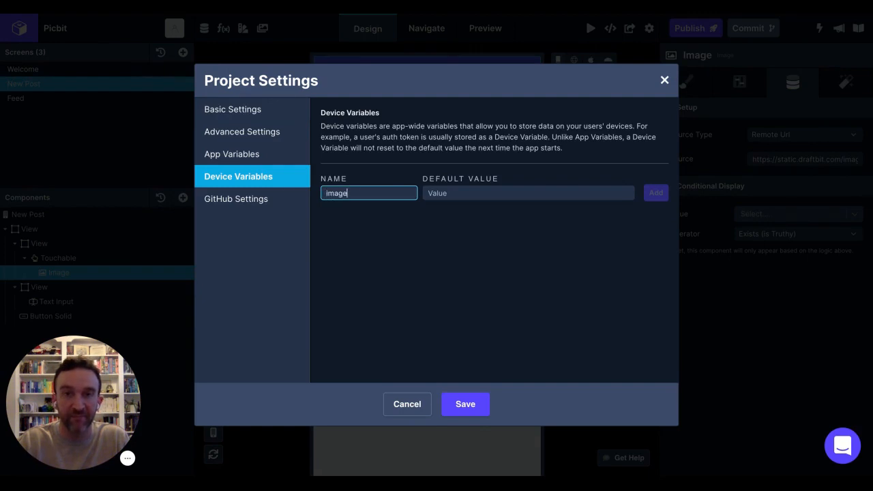
{"action": "type", "text": "Url"}
{"action": "key", "text": "Tab"}
{"action": "type", "text": "https://static.draftbit.com/images/placeholder-image.png"}
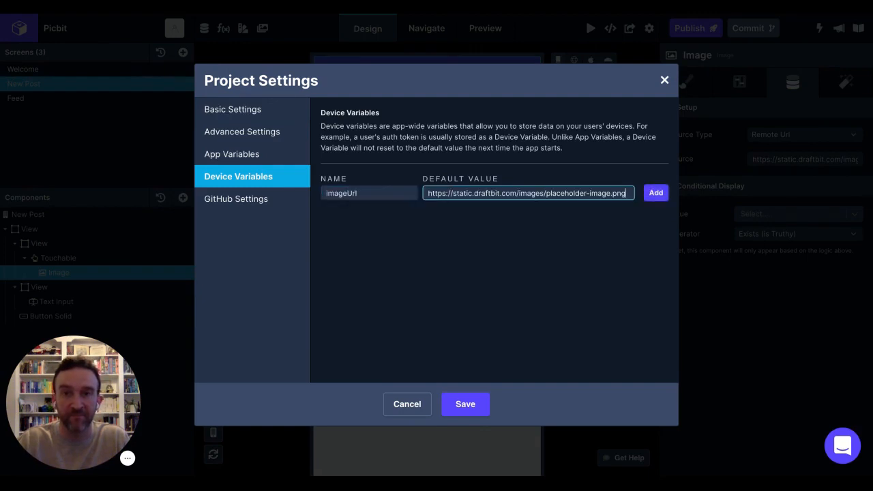
{"action": "left_click", "coordinate": [656, 193]}
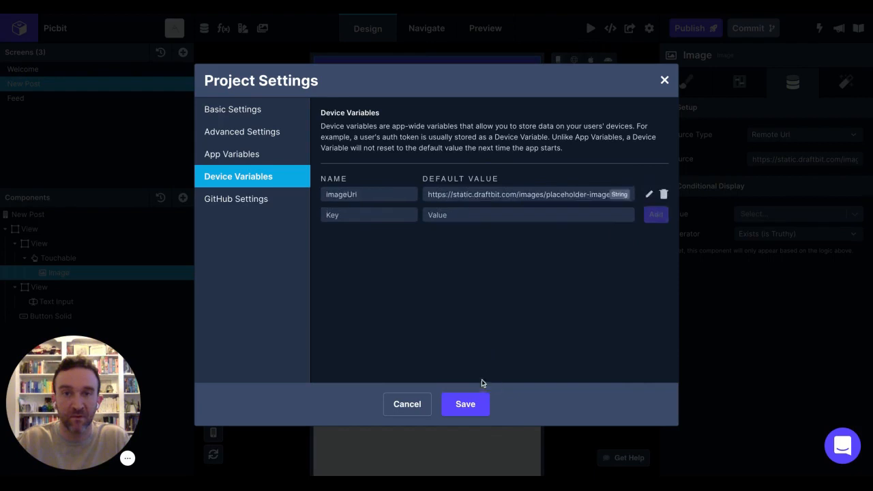
Step: Switch the Image source type to Data with URL {{imageUrl}} and bind that variable to the imageUrl device variable
{"action": "left_click", "coordinate": [803, 134]}
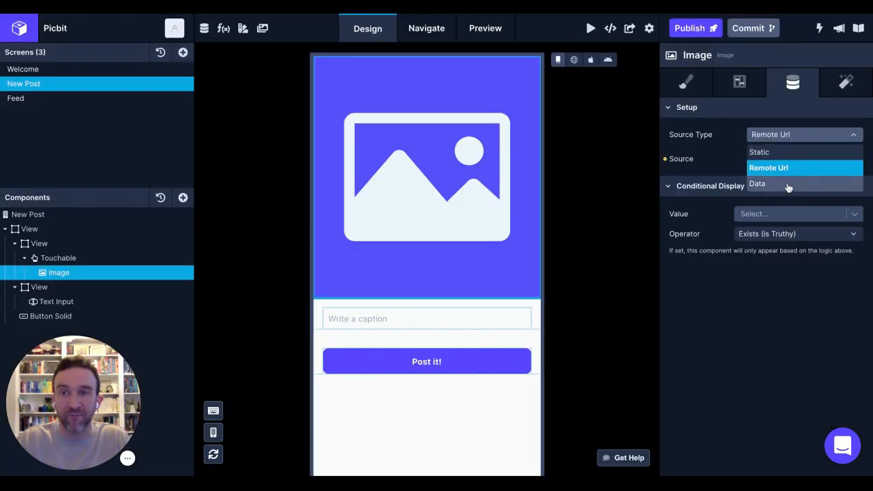
{"action": "left_click", "coordinate": [788, 185]}
{"action": "left_click", "coordinate": [762, 208]}
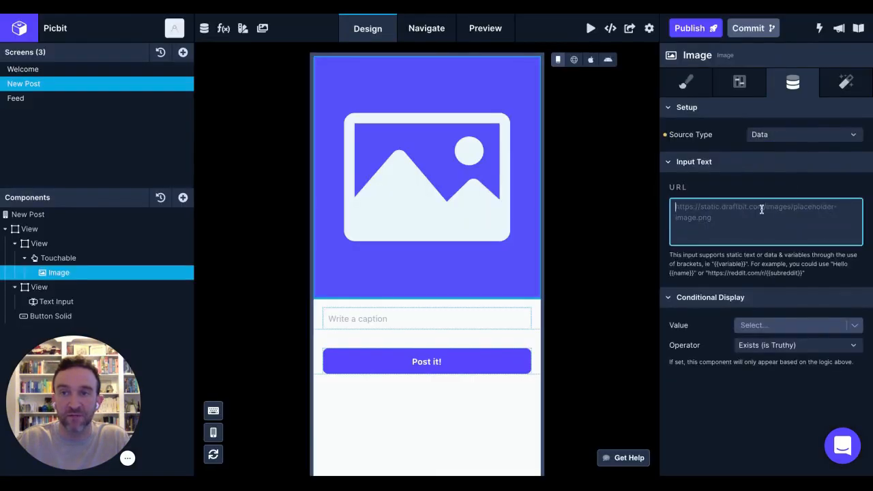
{"action": "type", "text": "{{imageUrl}}"}
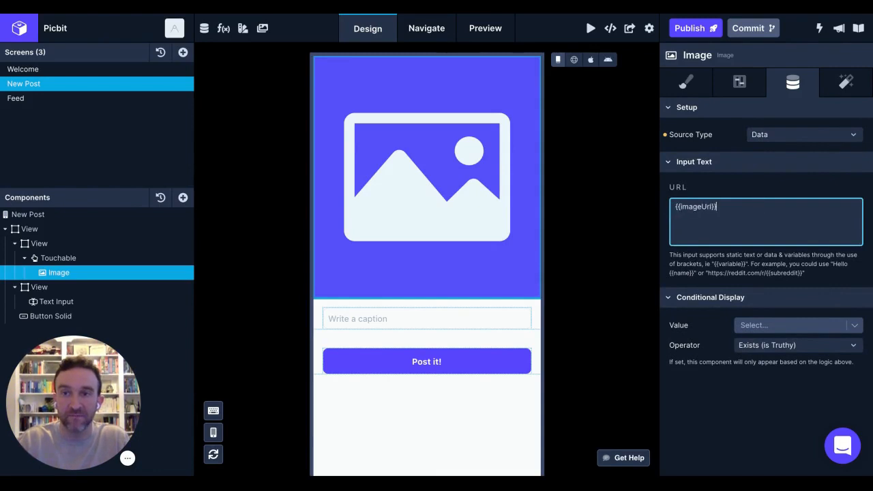
{"action": "left_click", "coordinate": [769, 324]}
{"action": "left_click", "coordinate": [765, 362]}
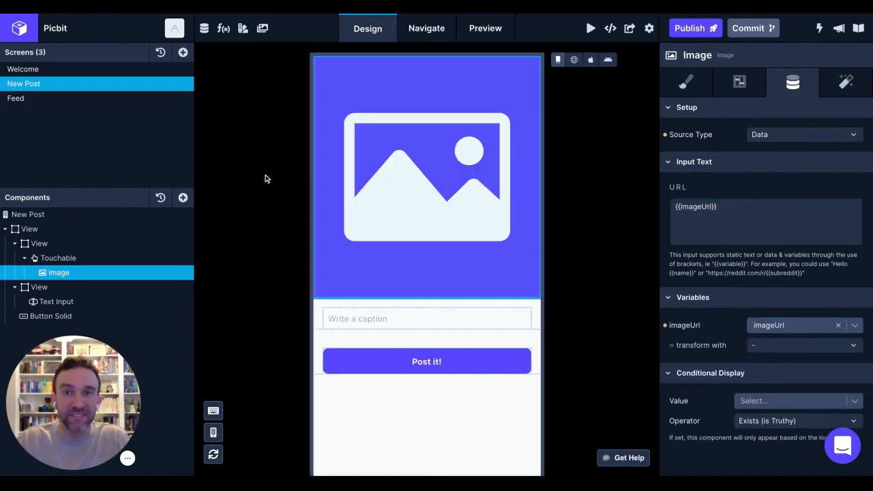
Step: Add an Open Image Picker action to the Touchable with editing allowed and the result name pickerValue
{"action": "left_click", "coordinate": [78, 258]}
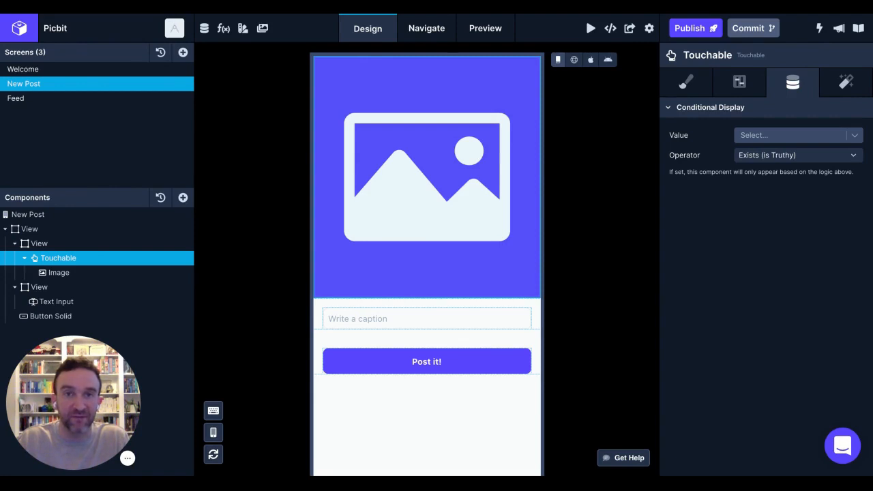
{"action": "left_click", "coordinate": [845, 83]}
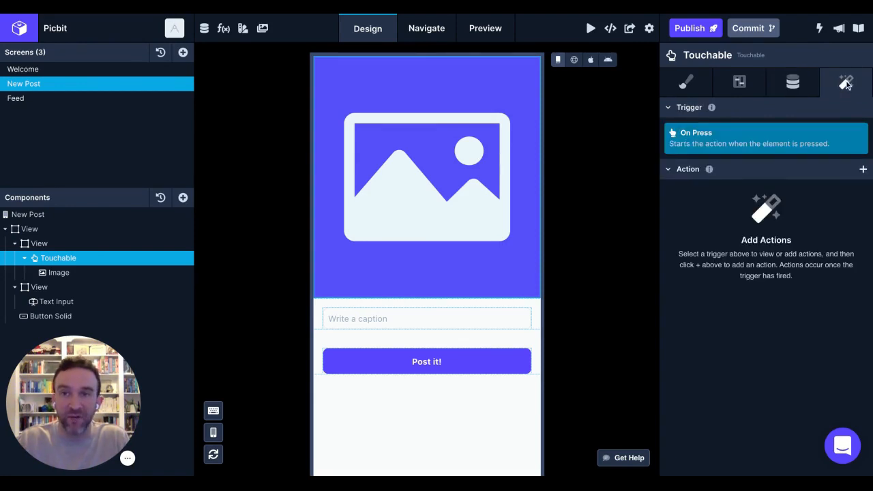
{"action": "left_click", "coordinate": [863, 170]}
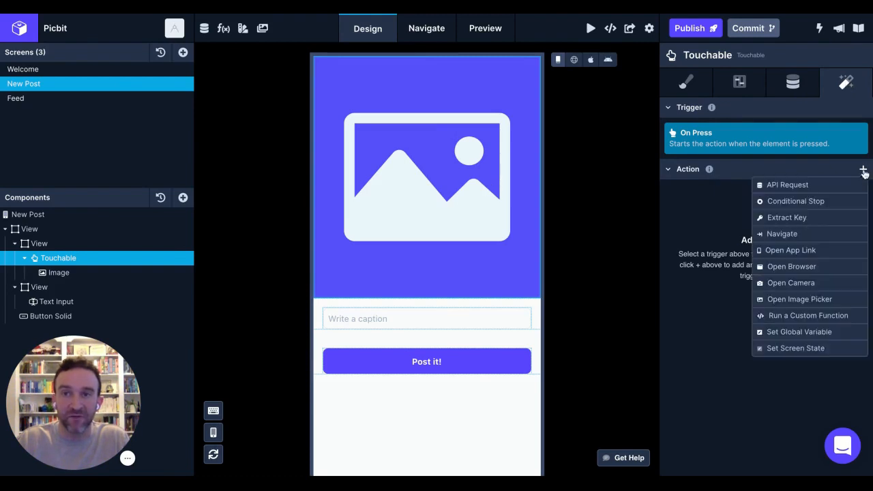
{"action": "left_click", "coordinate": [800, 299]}
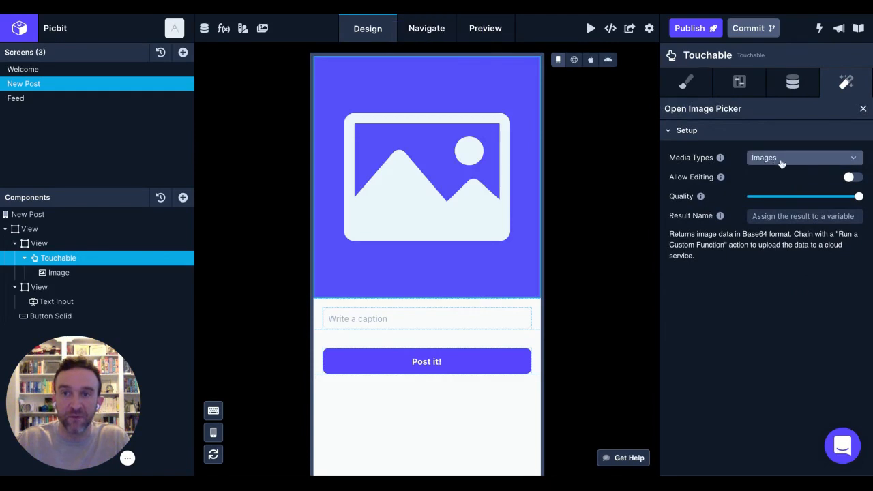
{"action": "left_click", "coordinate": [851, 178]}
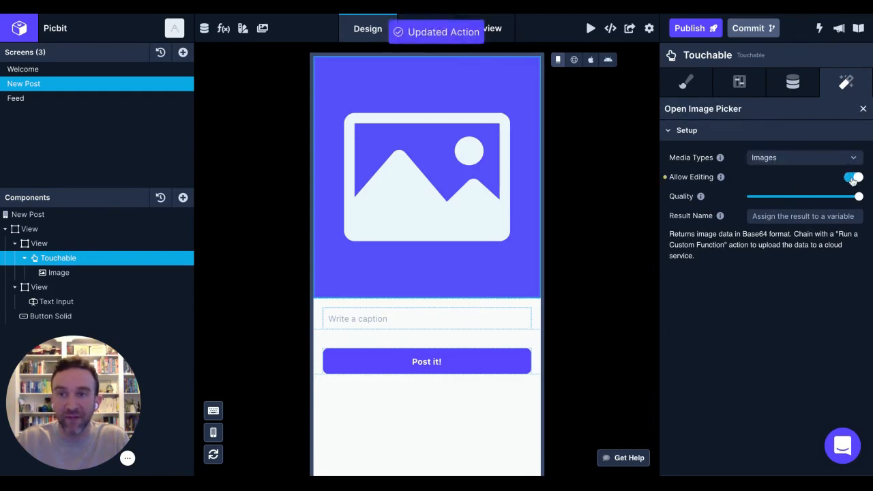
{"action": "left_click", "coordinate": [801, 216]}
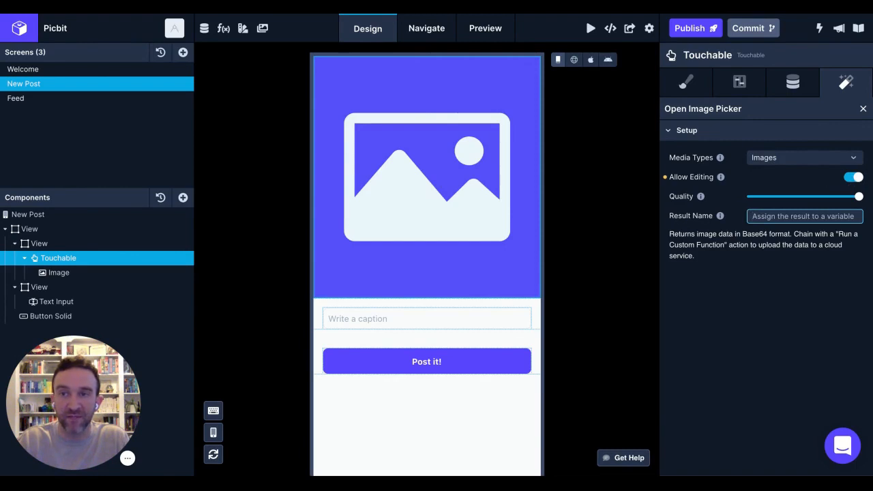
{"action": "type", "text": "pickerValue"}
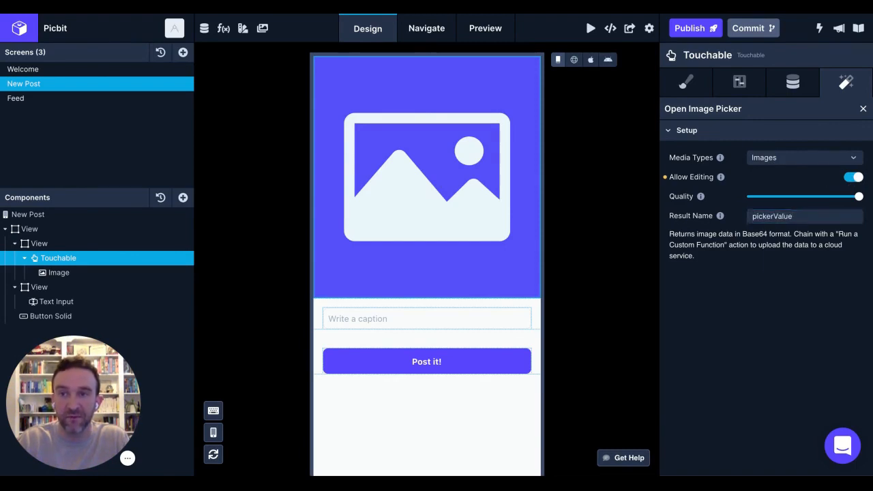
{"action": "left_click", "coordinate": [863, 109]}
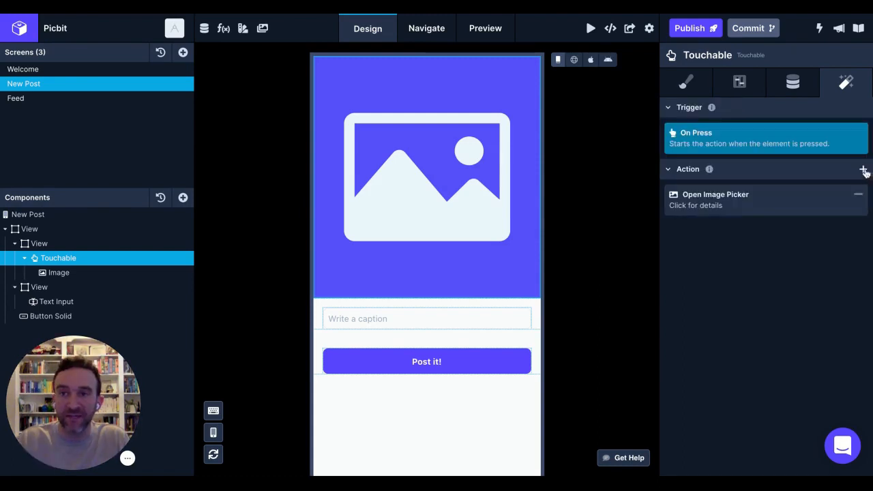
Step: Add a Set Global Variable action to the Touchable that sets the imageUrl device variable to pickerValue
{"action": "left_click", "coordinate": [863, 170]}
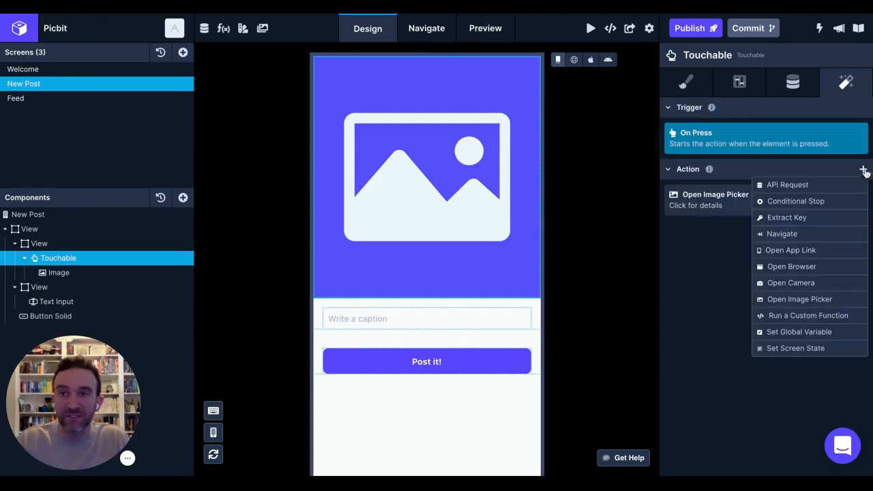
{"action": "left_click", "coordinate": [805, 331]}
{"action": "left_click", "coordinate": [774, 137]}
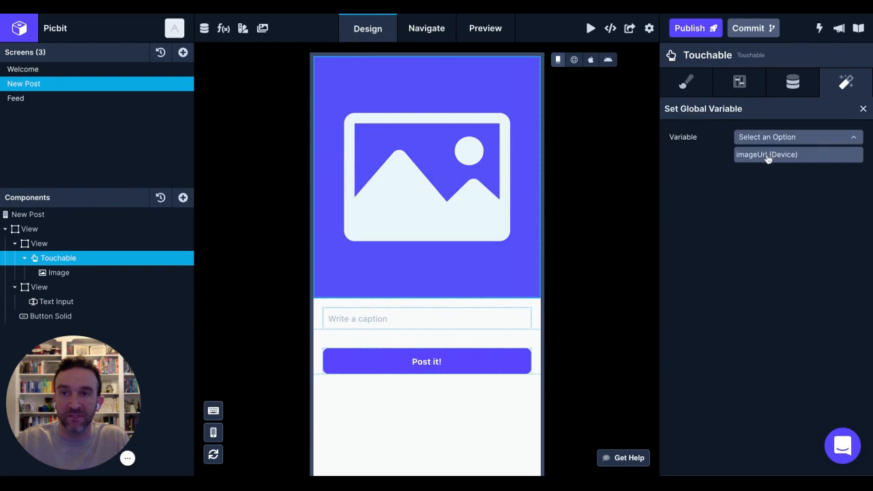
{"action": "left_click", "coordinate": [766, 156]}
{"action": "left_click", "coordinate": [767, 158]}
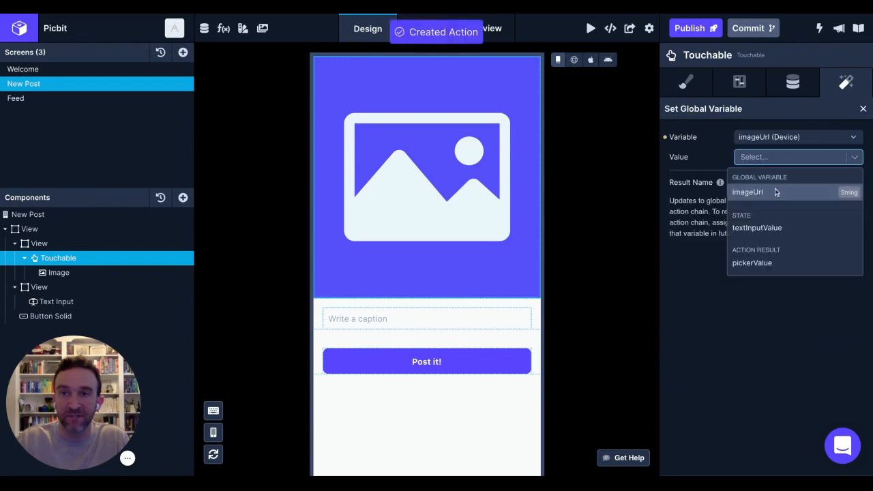
{"action": "left_click", "coordinate": [777, 263]}
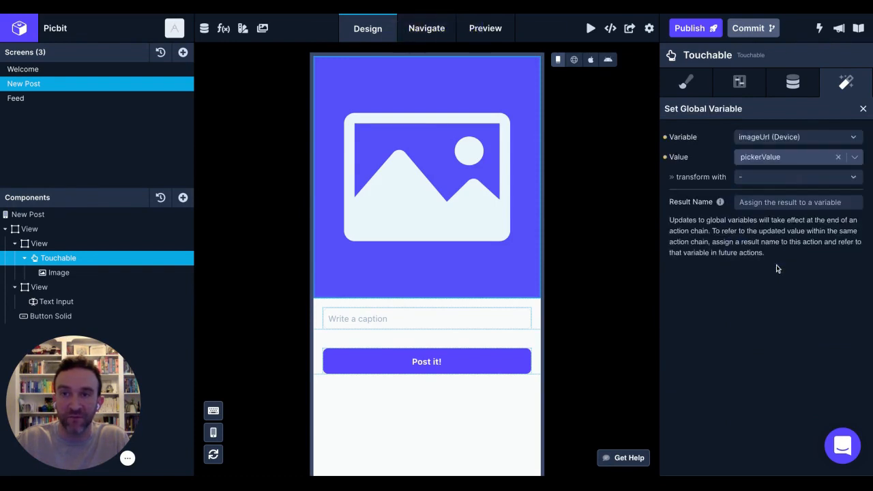
{"action": "left_click", "coordinate": [863, 109]}
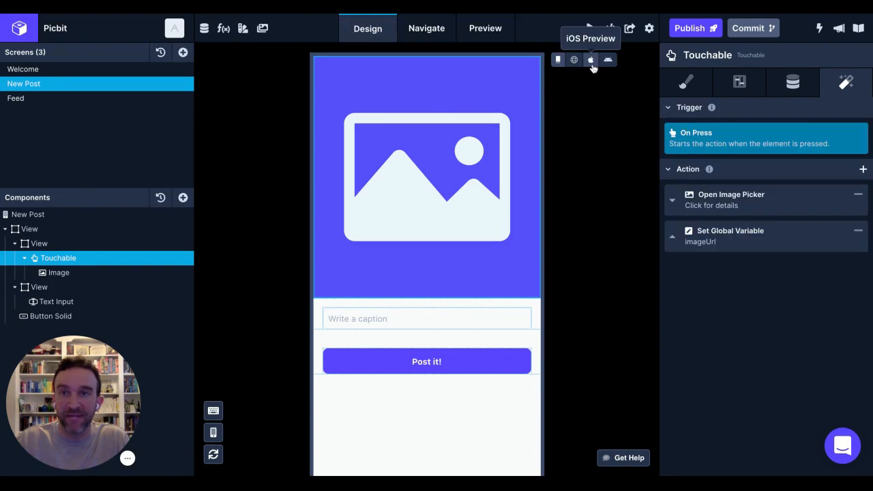
Step: Test the image picker in the iOS preview with a waterfall photo, allowing access to all photos, and return to the design canvas
{"action": "left_click", "coordinate": [591, 60]}
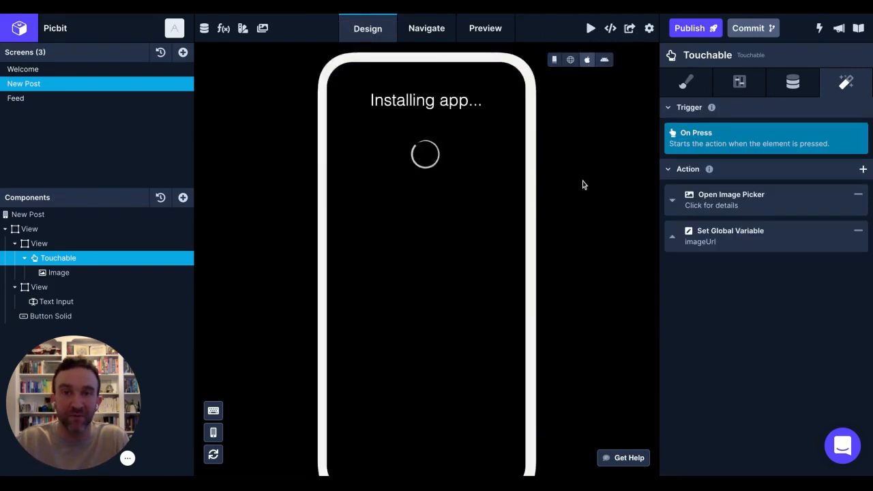
{"action": "left_click", "coordinate": [430, 204]}
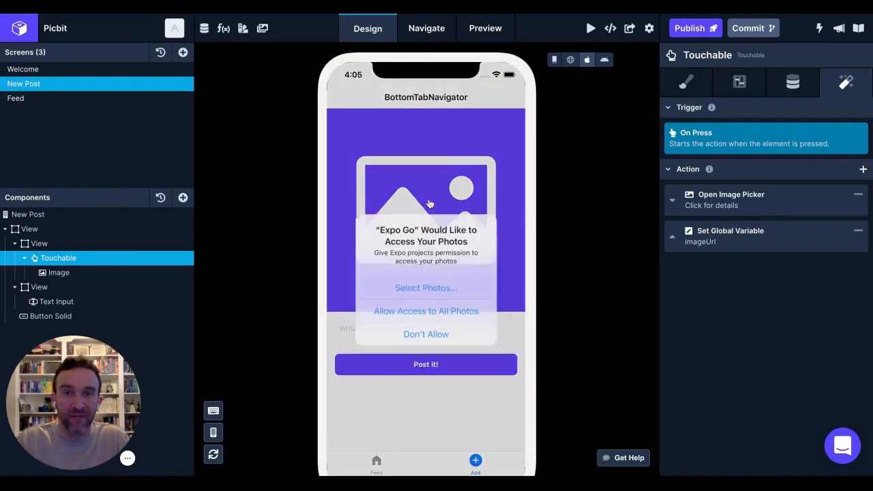
{"action": "left_click", "coordinate": [438, 311]}
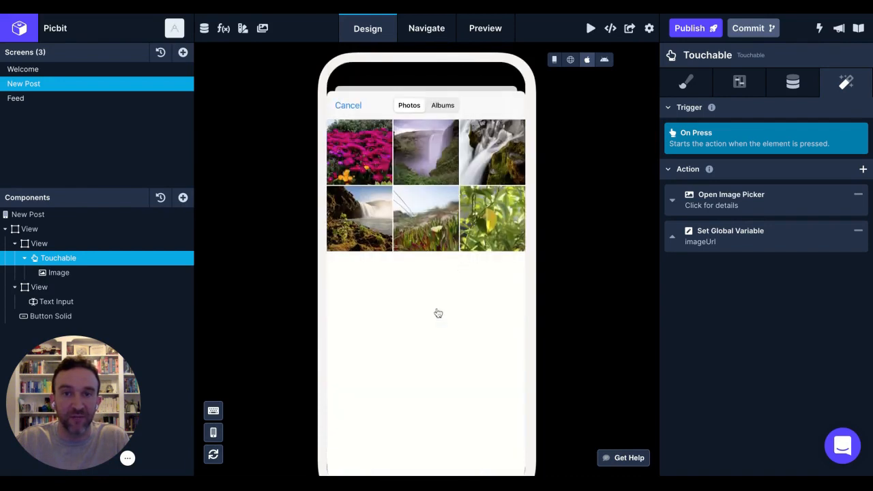
{"action": "left_click", "coordinate": [425, 159]}
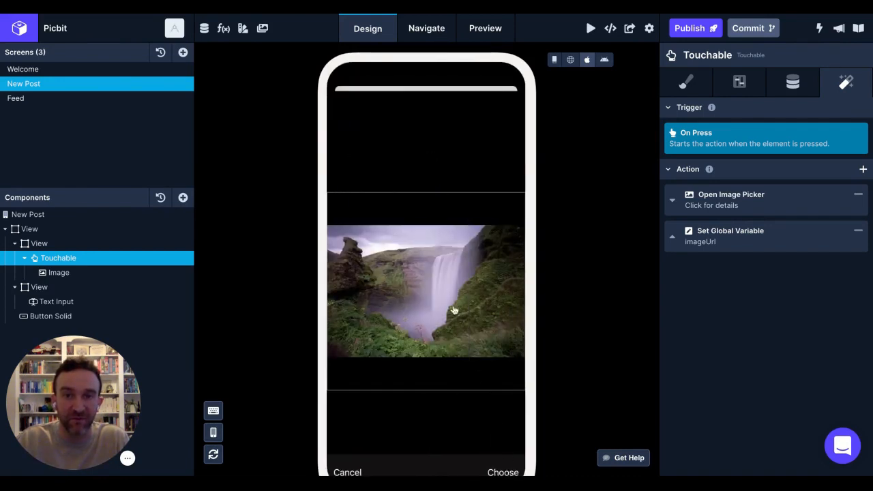
{"action": "mouse_move", "coordinate": [455, 312]}
{"action": "left_mouse_down"}
{"action": "mouse_move", "coordinate": [406, 341]}
{"action": "mouse_move", "coordinate": [442, 301]}
{"action": "left_mouse_up"}
{"action": "left_click", "coordinate": [505, 472]}
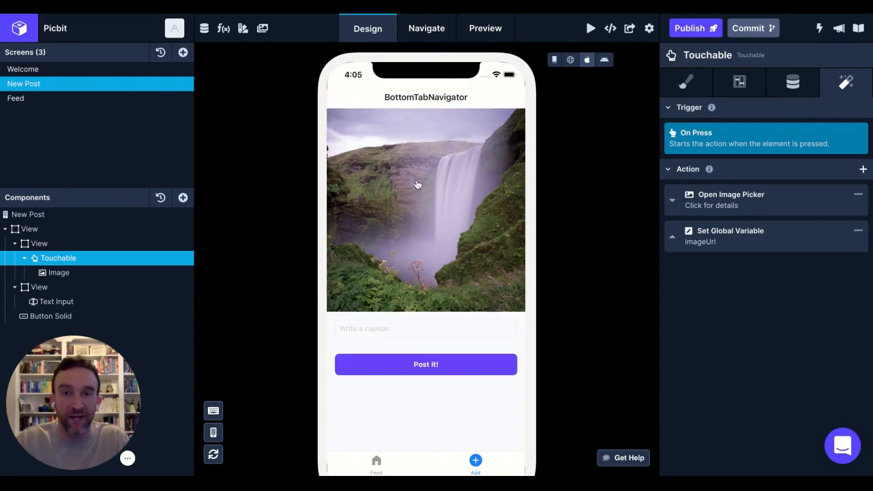
{"action": "left_click", "coordinate": [555, 59]}
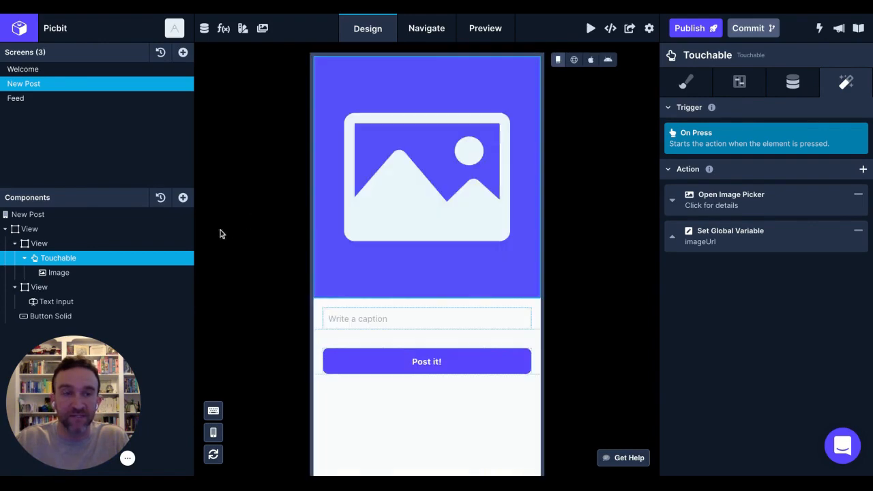
Step: Set the field name of the caption Text Input to captionValue
{"action": "left_click", "coordinate": [70, 301]}
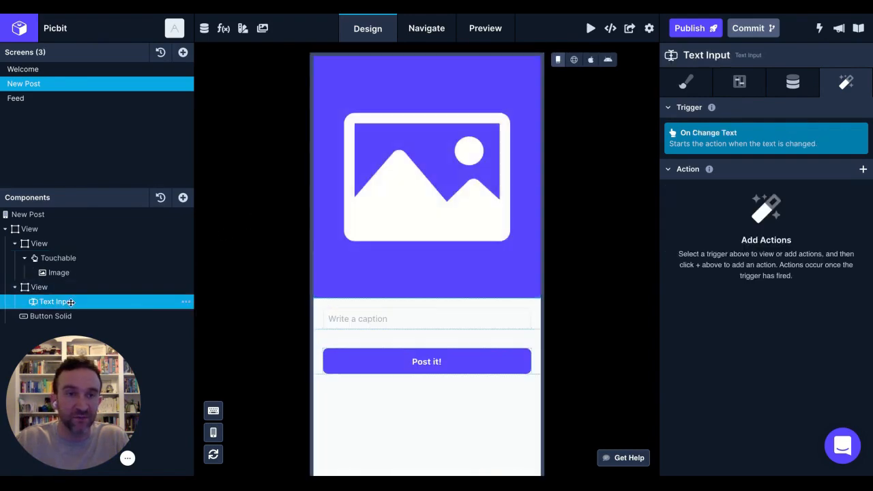
{"action": "left_click", "coordinate": [737, 85]}
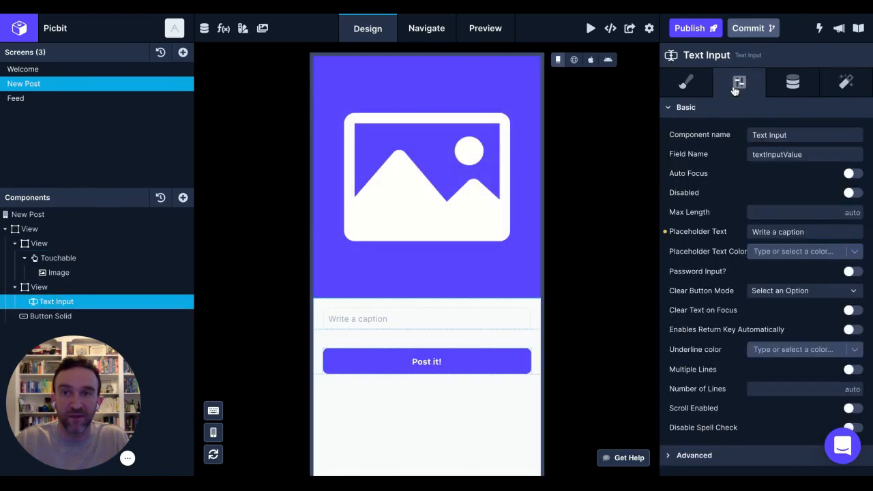
{"action": "double_click", "coordinate": [783, 156]}
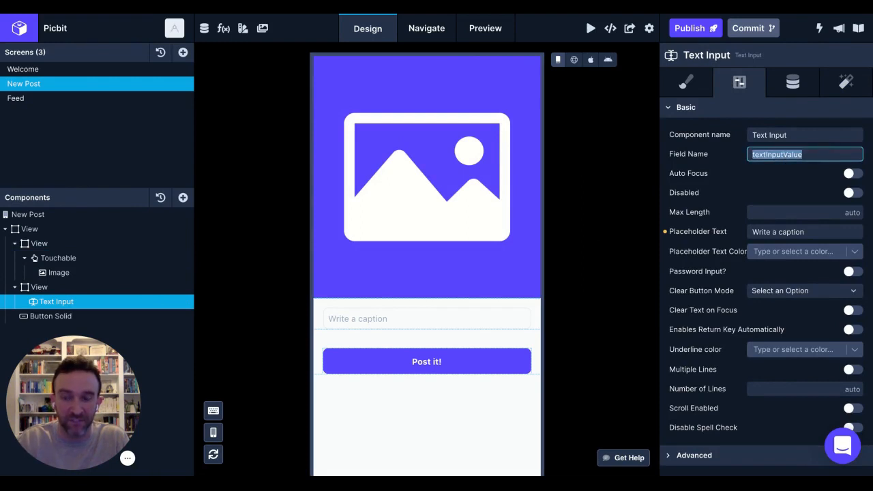
{"action": "type", "text": "captionValue"}
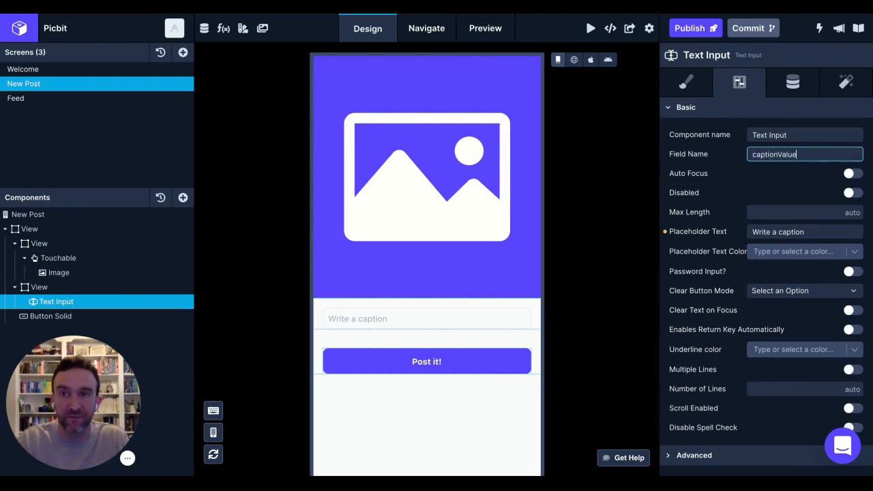
Step: Add an API Request action to the Post it! button using the Picbit Xano service and the POST new photo endpoint
{"action": "left_click", "coordinate": [463, 360]}
{"action": "left_click", "coordinate": [848, 82]}
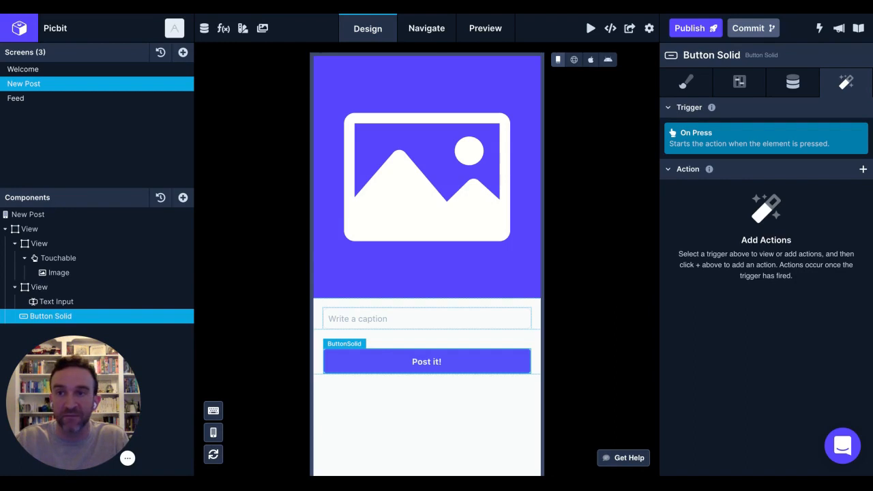
{"action": "left_click", "coordinate": [863, 169]}
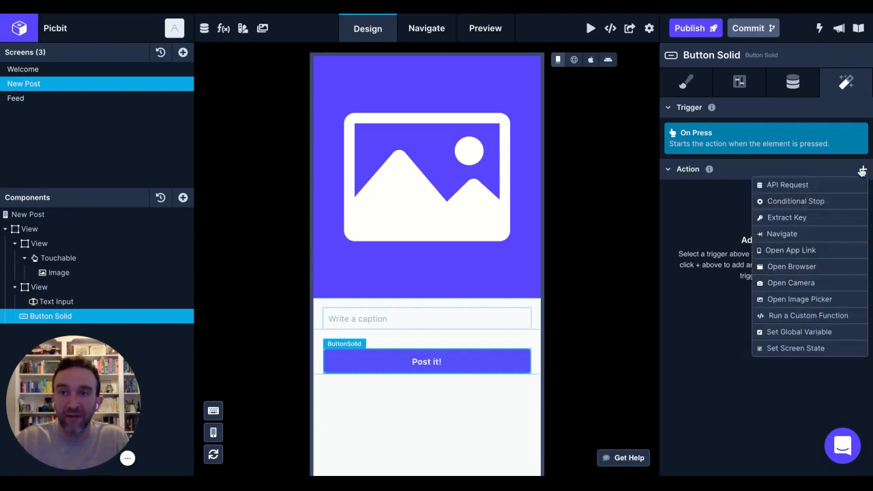
{"action": "left_click", "coordinate": [789, 187]}
{"action": "left_click", "coordinate": [778, 157]}
{"action": "left_click", "coordinate": [770, 174]}
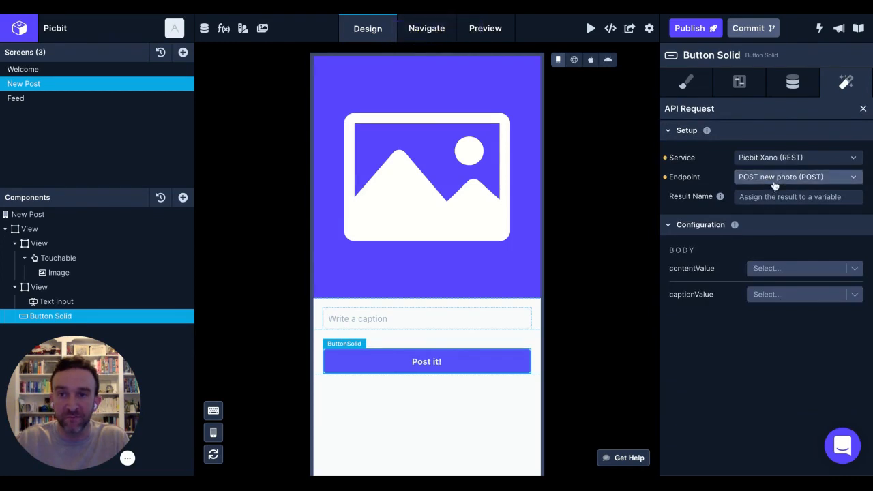
Step: Map the request body's contentValue to imageUrl and its captionValue to the captionValue state
{"action": "left_click", "coordinate": [772, 267]}
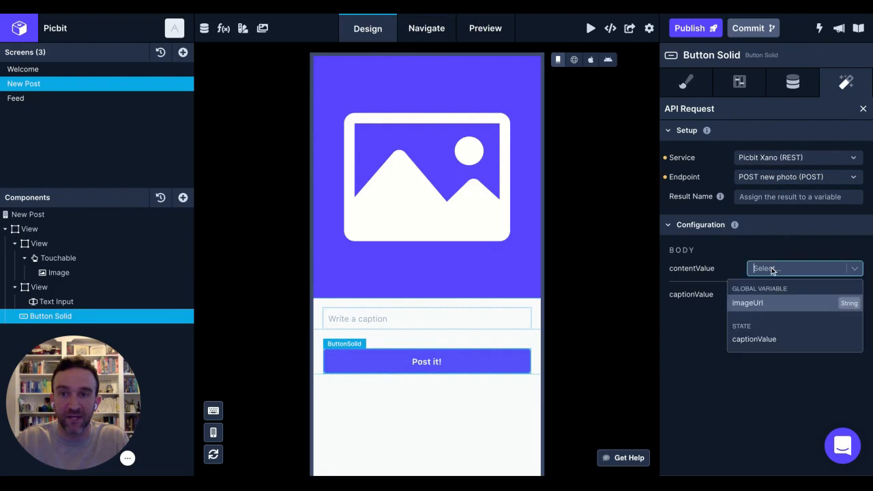
{"action": "left_click", "coordinate": [768, 305]}
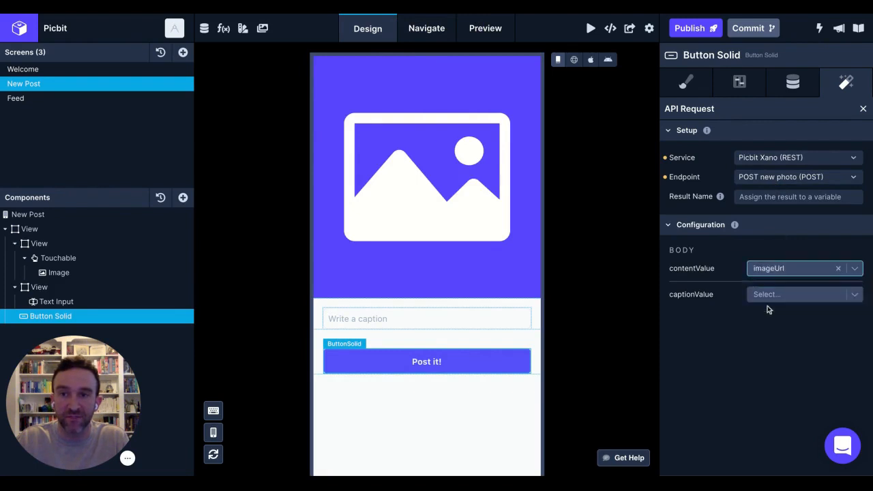
{"action": "left_click", "coordinate": [772, 314]}
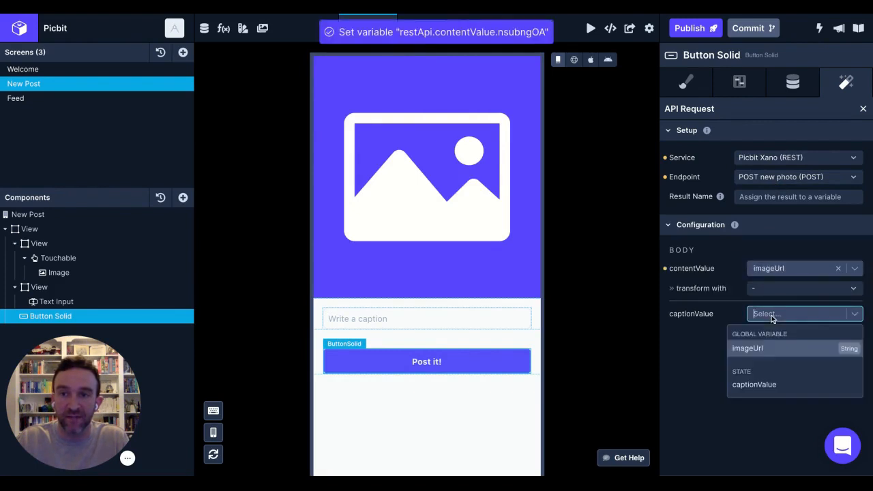
{"action": "left_click", "coordinate": [766, 384]}
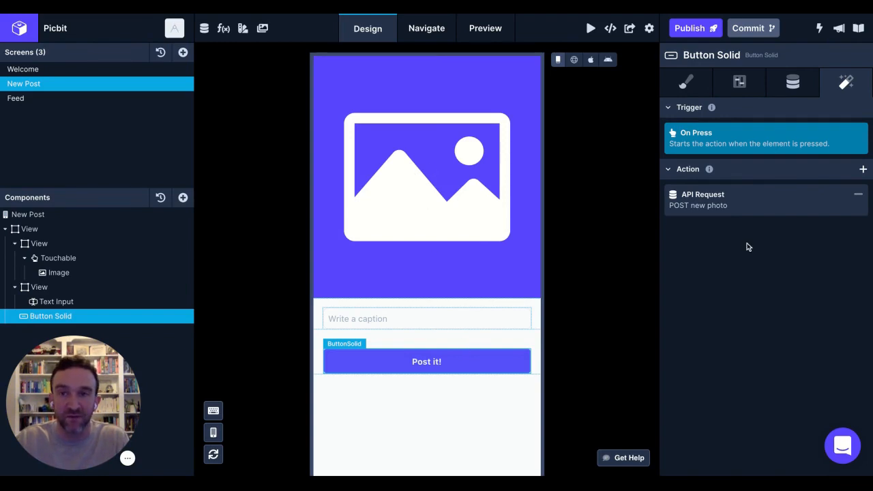
{"action": "left_click", "coordinate": [863, 169]}
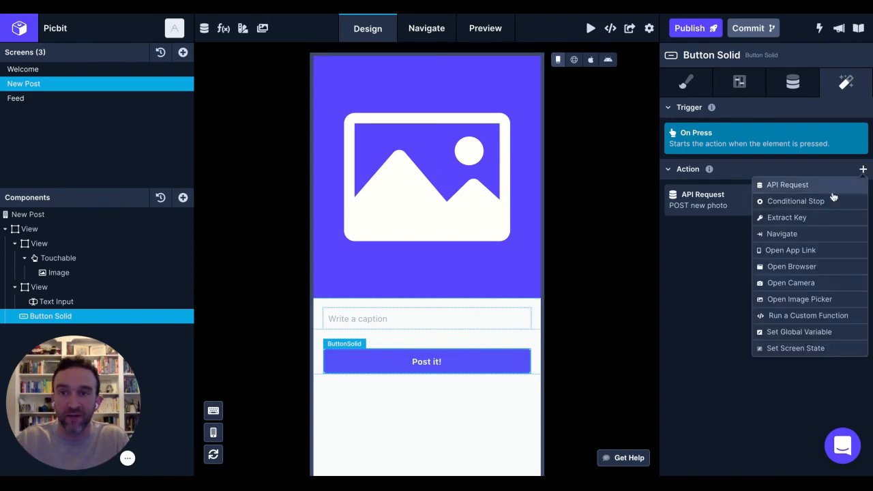
{"action": "left_click", "coordinate": [803, 332]}
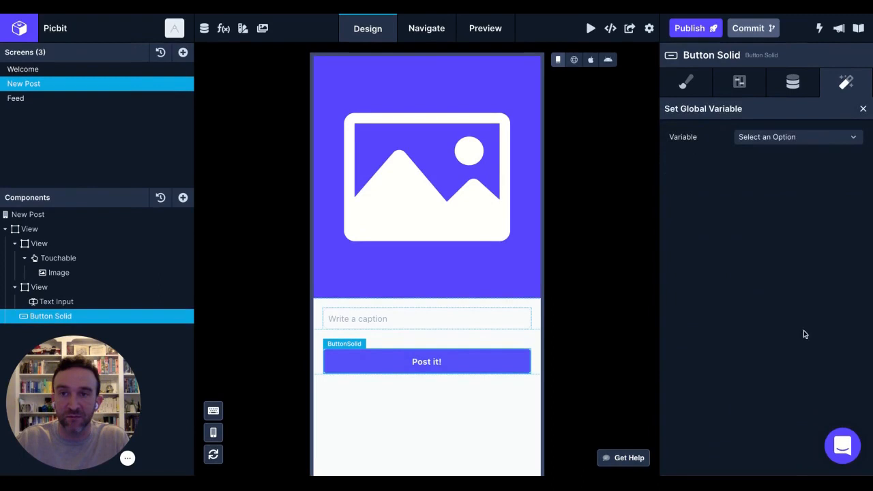
{"action": "left_click", "coordinate": [760, 136]}
{"action": "left_click", "coordinate": [764, 156]}
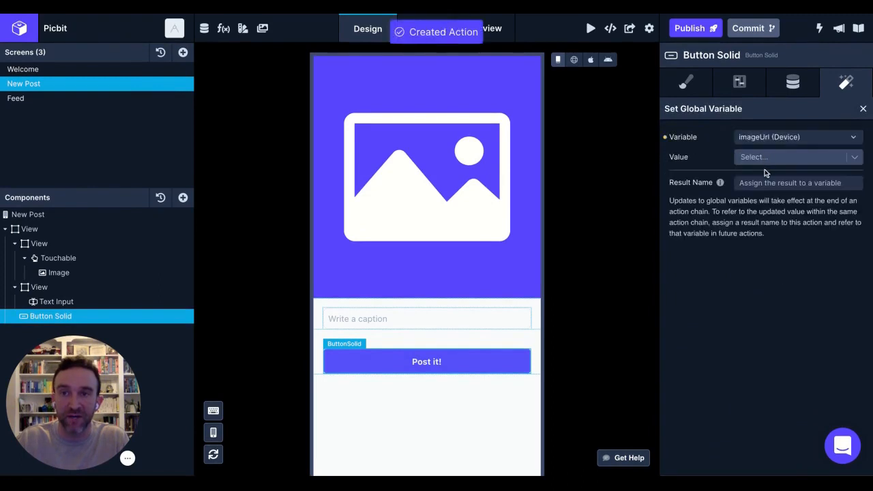
{"action": "left_click", "coordinate": [760, 161]}
{"action": "type", "text": "https://static.draftbit.com/images/placeholder-image.png"}
{"action": "left_click", "coordinate": [771, 181]}
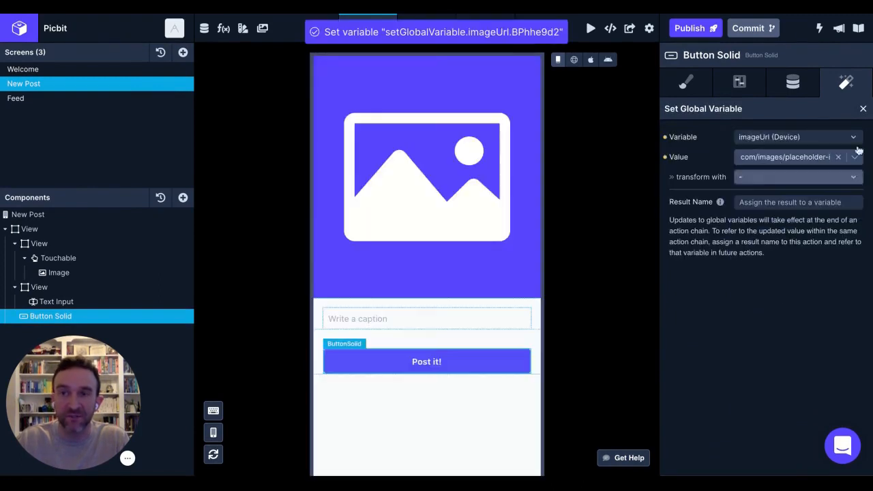
{"action": "left_click", "coordinate": [863, 108]}
Step: Add a Navigate action to the Post it! button with the Feed screen as its destination
{"action": "left_click", "coordinate": [863, 170]}
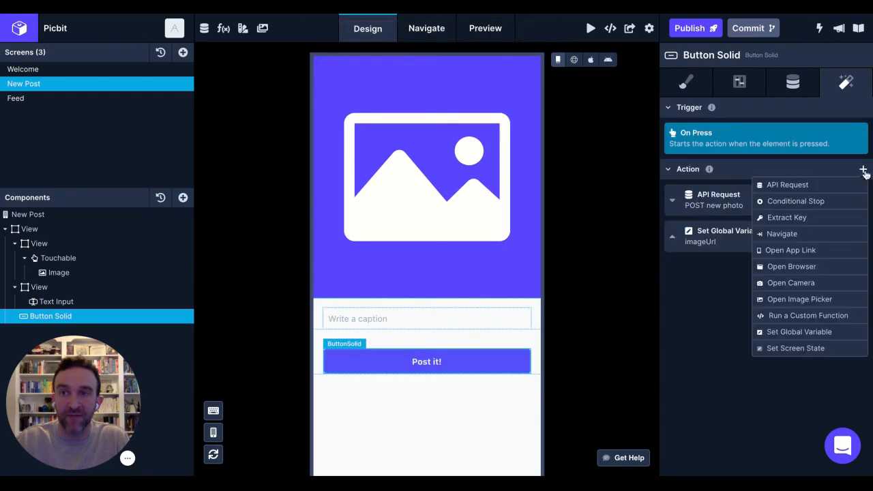
{"action": "left_click", "coordinate": [809, 234]}
{"action": "left_click", "coordinate": [788, 160]}
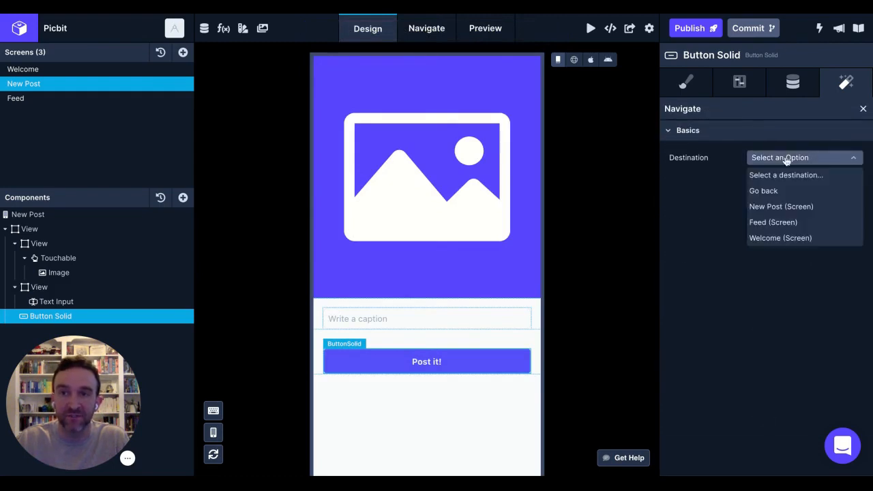
{"action": "left_click", "coordinate": [776, 222]}
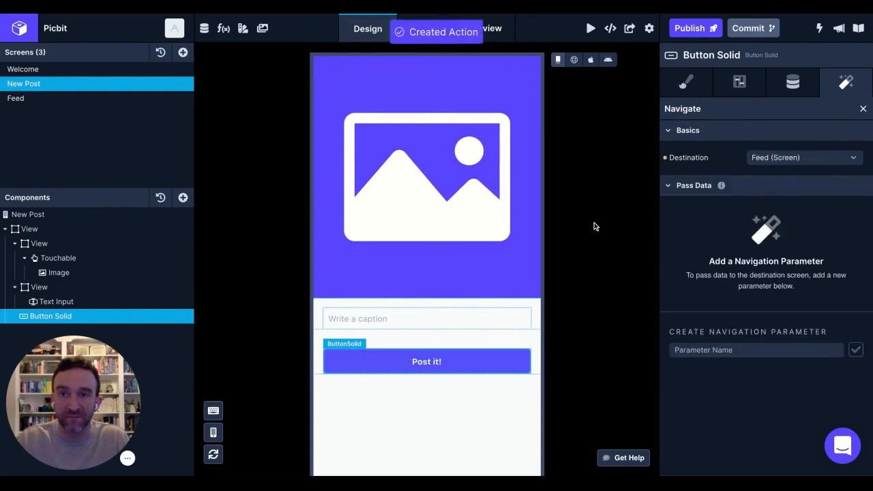
Step: In the iOS preview, allow access to all photos, post the yellow leaf photo captioned Green, and check the Feed before returning to Add
{"action": "left_click", "coordinate": [591, 62]}
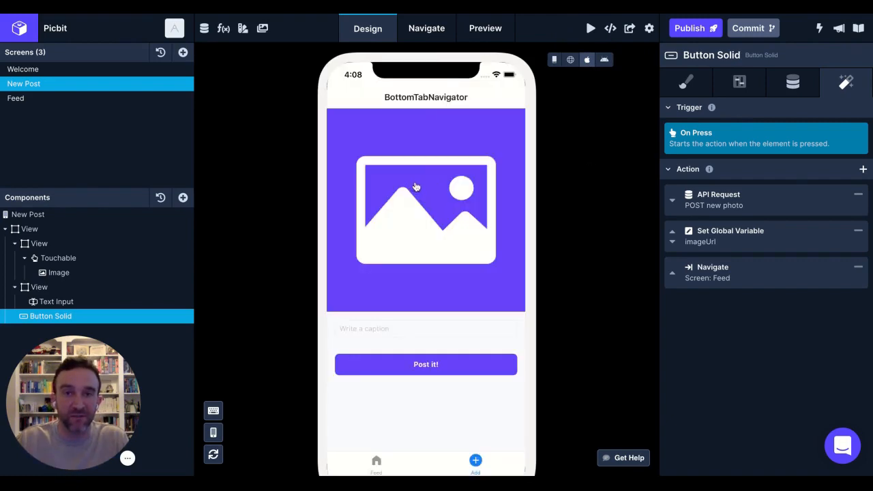
{"action": "left_click", "coordinate": [416, 187]}
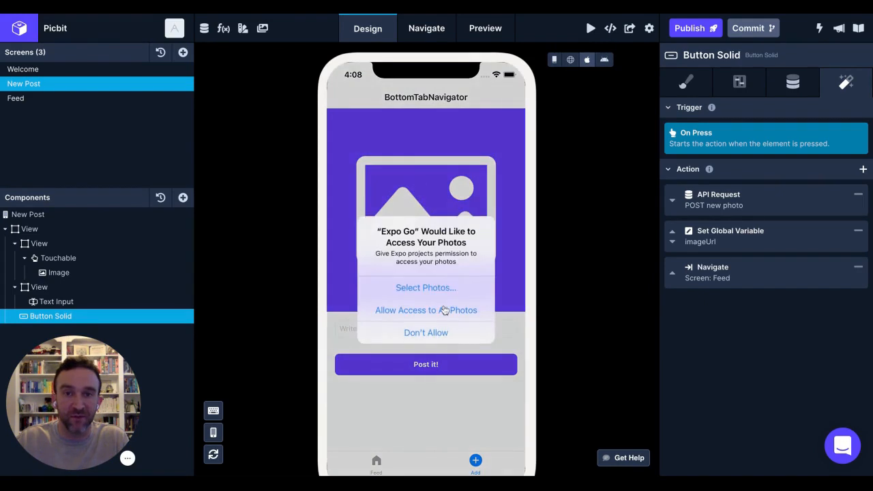
{"action": "left_click", "coordinate": [444, 310]}
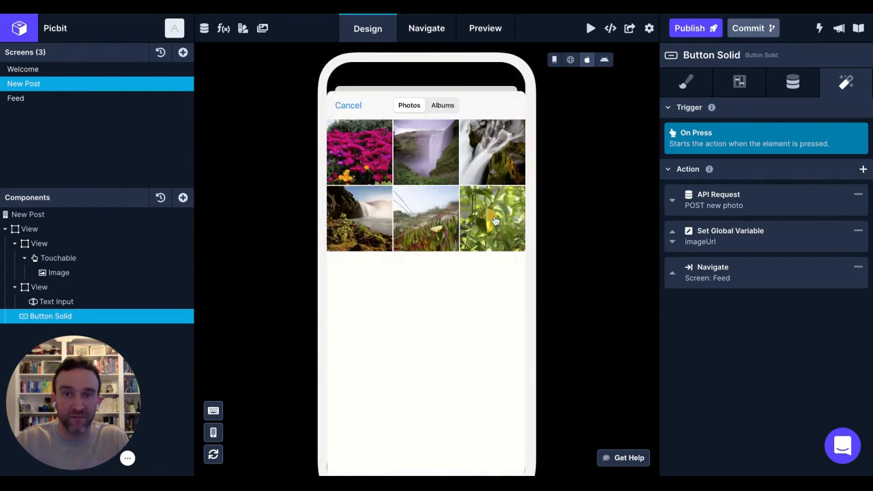
{"action": "left_click", "coordinate": [495, 222]}
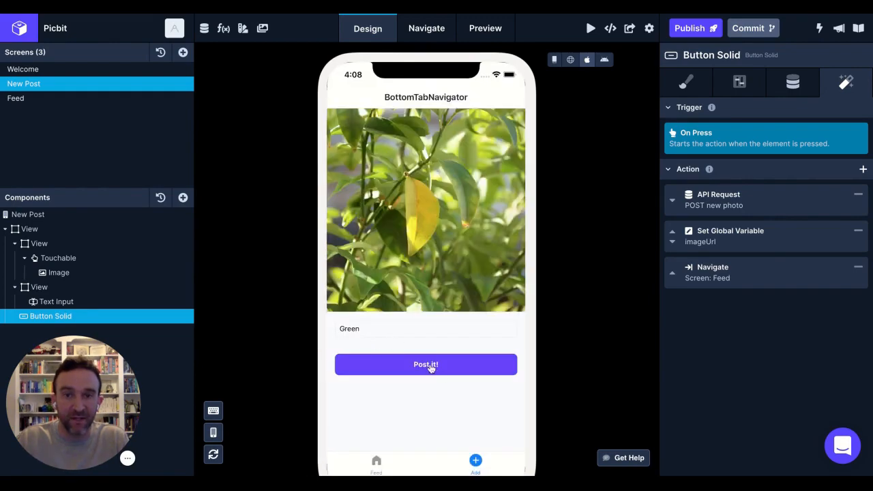
{"action": "left_click", "coordinate": [430, 368]}
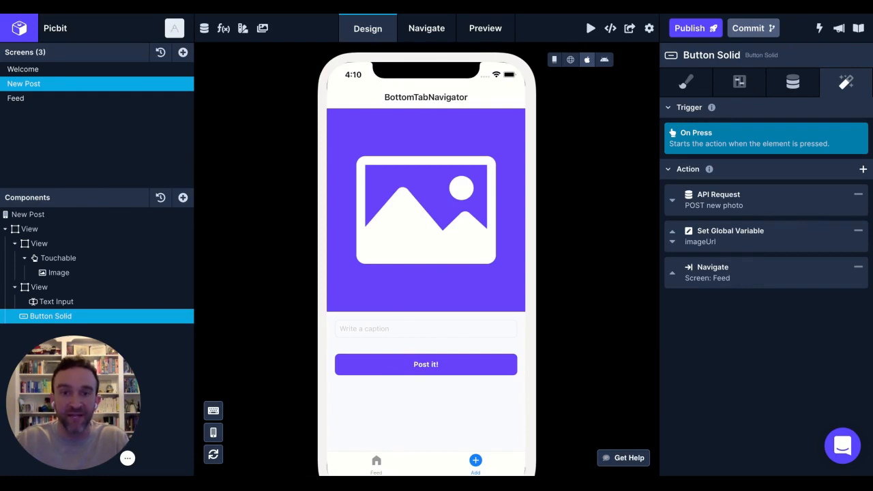
{"action": "left_click", "coordinate": [377, 464]}
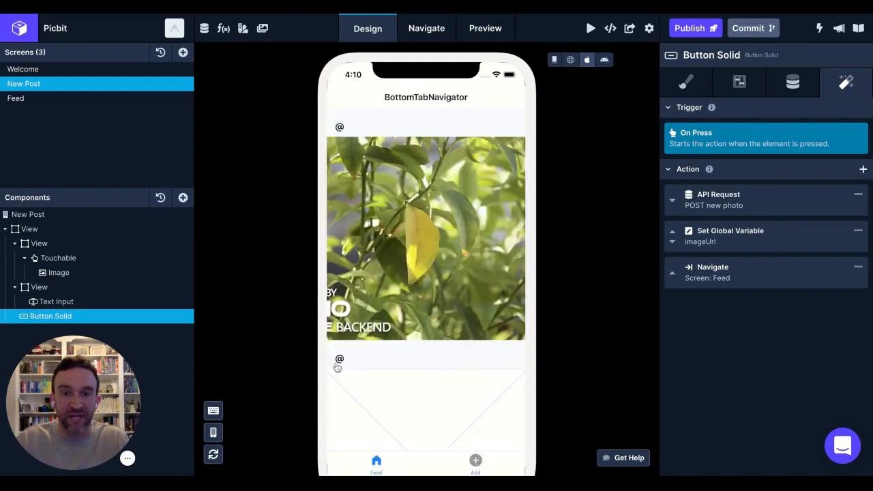
{"action": "left_click", "coordinate": [475, 462]}
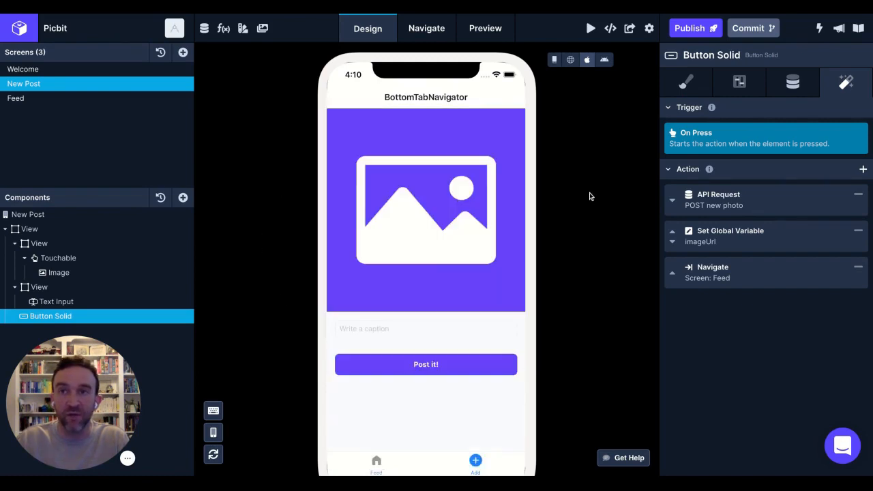